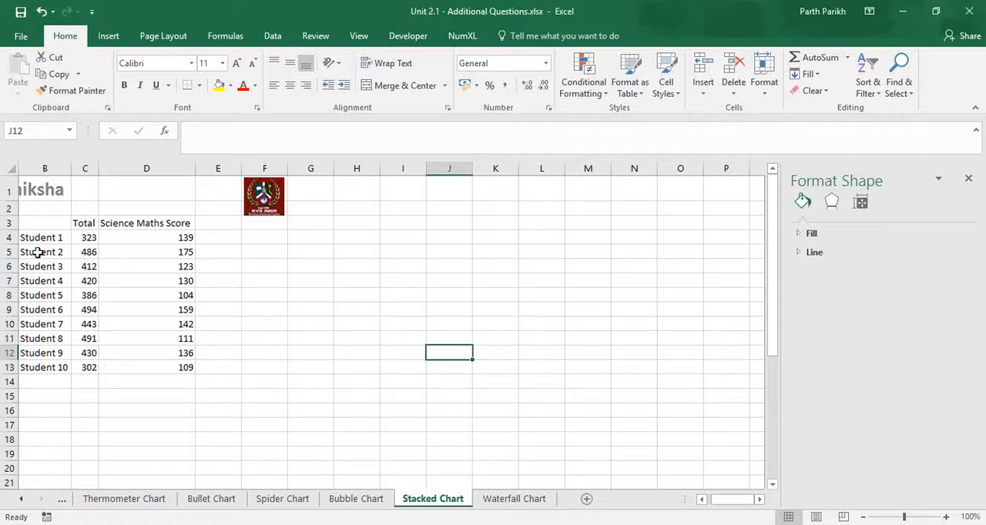
- Insert a 2-D stacked column chart from the student scores in B3:D13 and move it beside the table
drag(94, 241, 89, 367)
drag(149, 240, 170, 366)
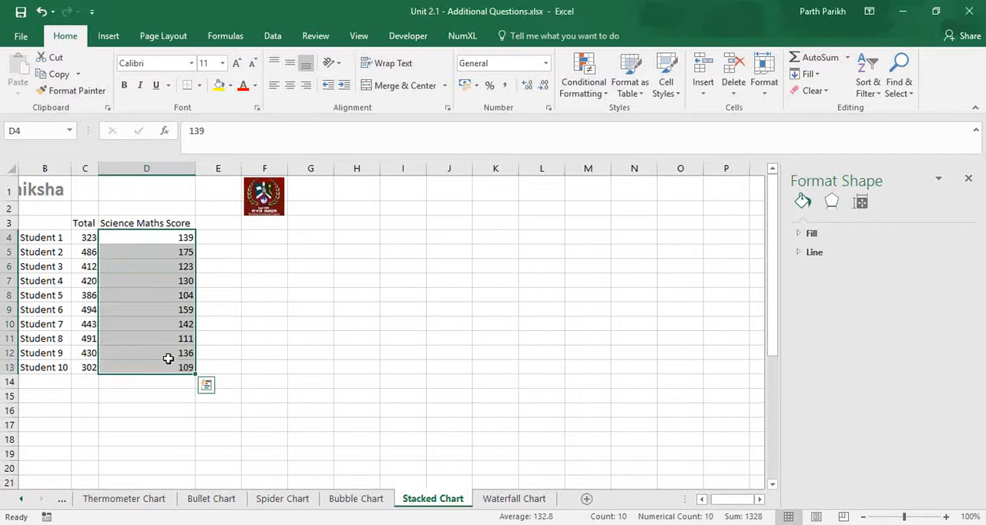
drag(713, 506, 707, 505)
drag(97, 229, 224, 369)
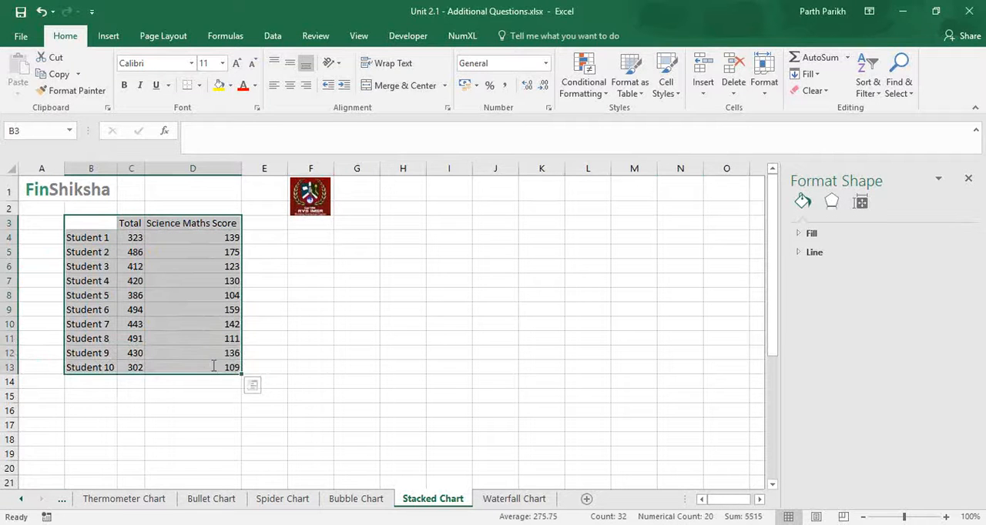
click(108, 37)
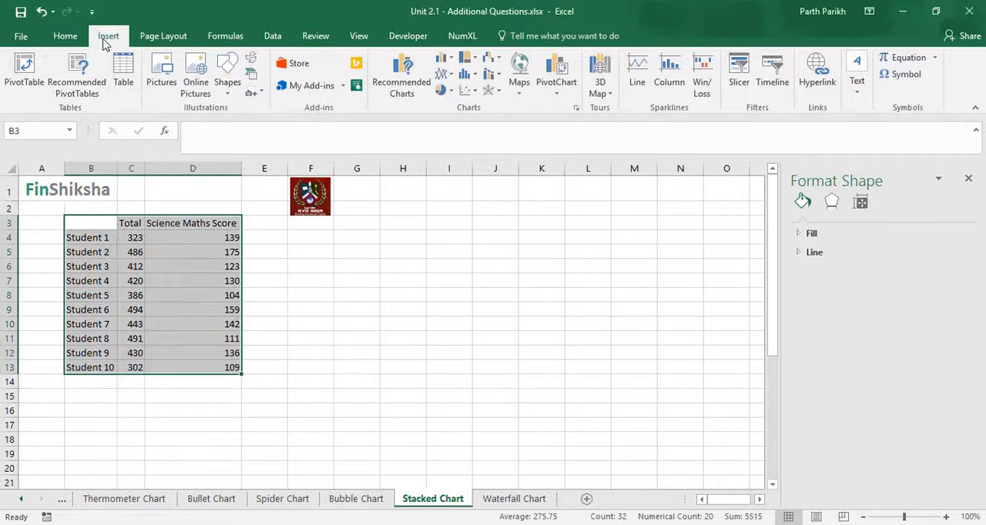
click(445, 60)
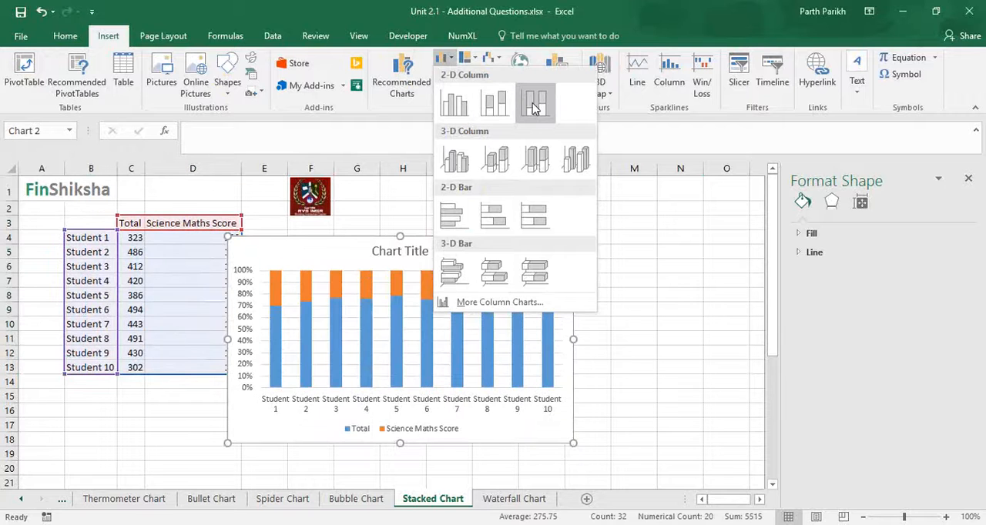
click(488, 105)
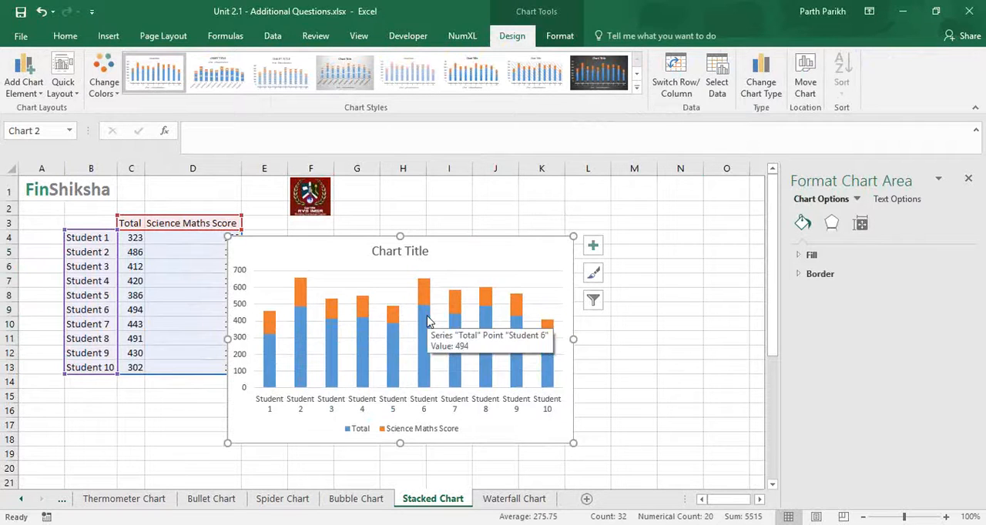
drag(347, 242, 387, 232)
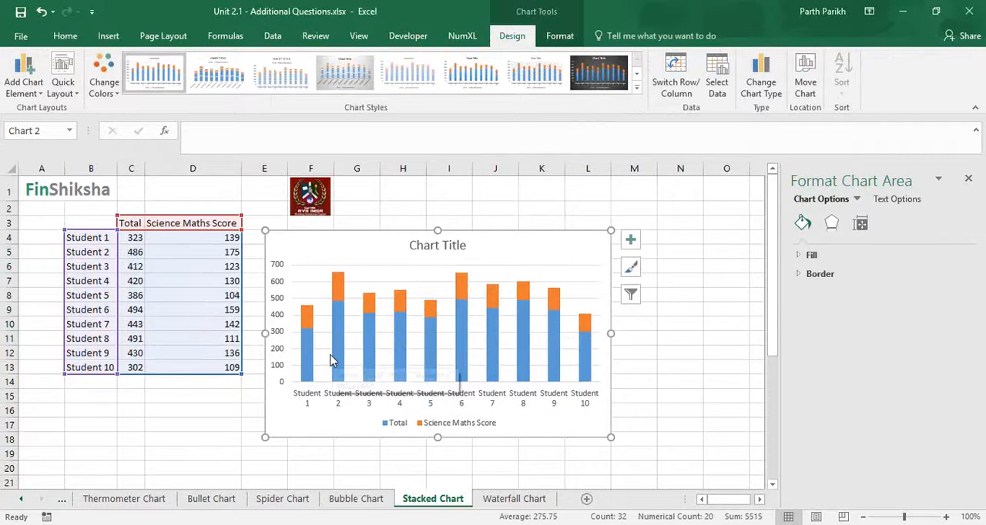
mouse_move(336, 291)
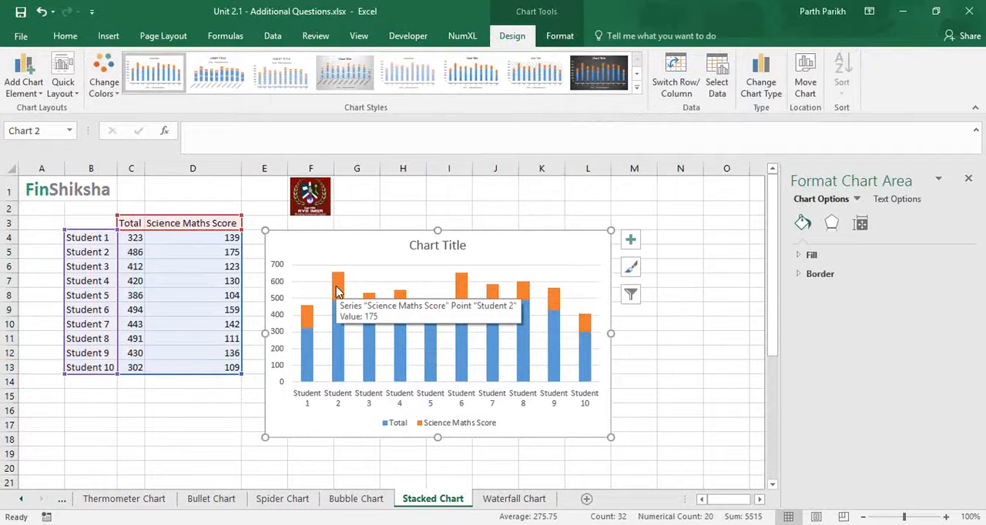
- Apply the dark-background chart style to the stacked column chart
click(609, 79)
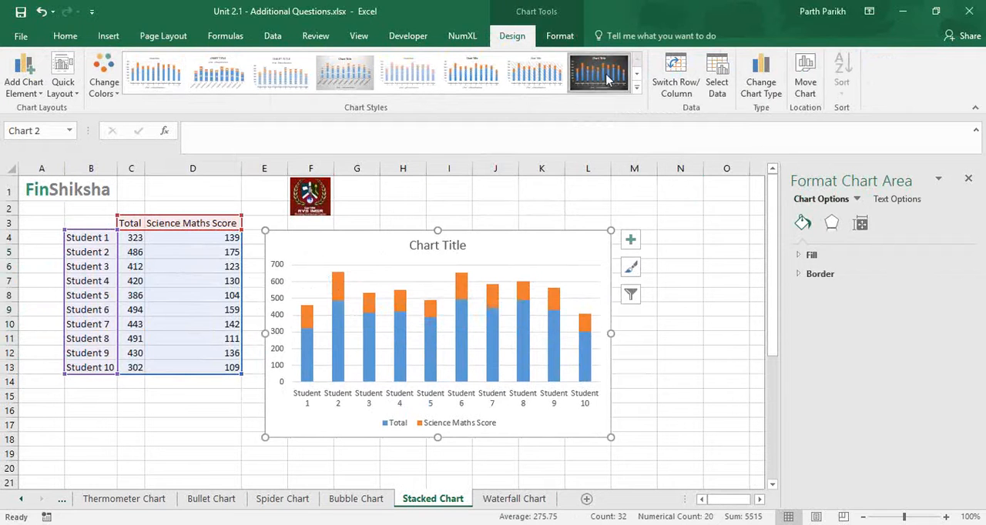
click(311, 79)
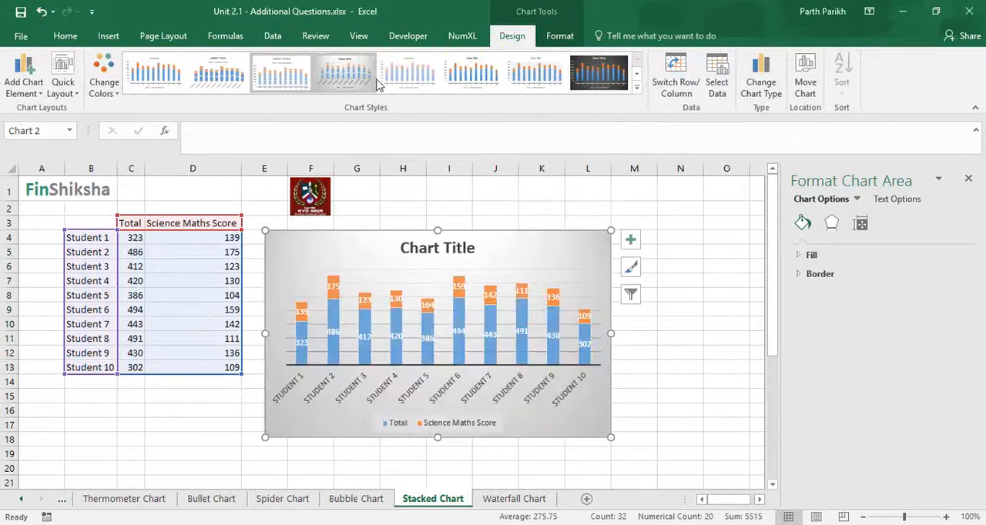
click(603, 79)
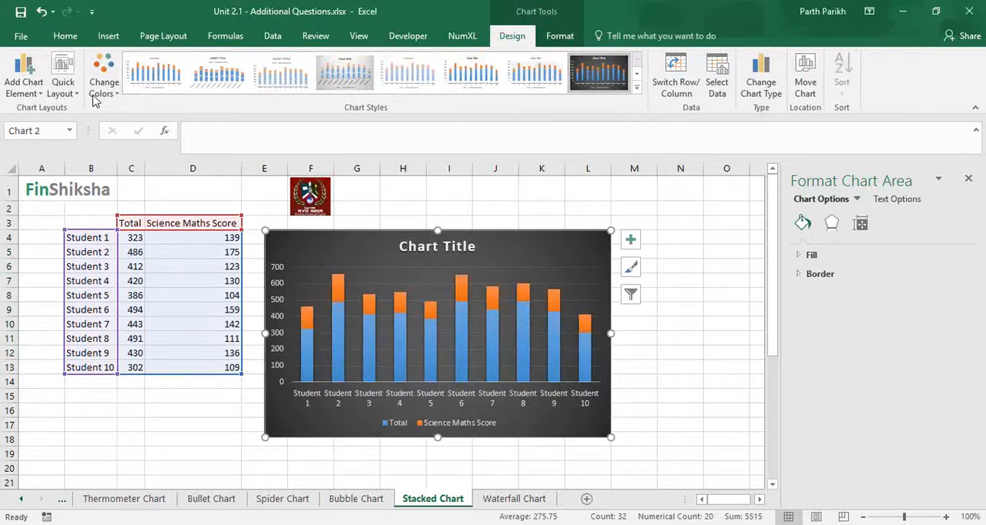
- Add centered data labels to the stacked column chart and move it below the score table
click(40, 96)
mouse_move(46, 162)
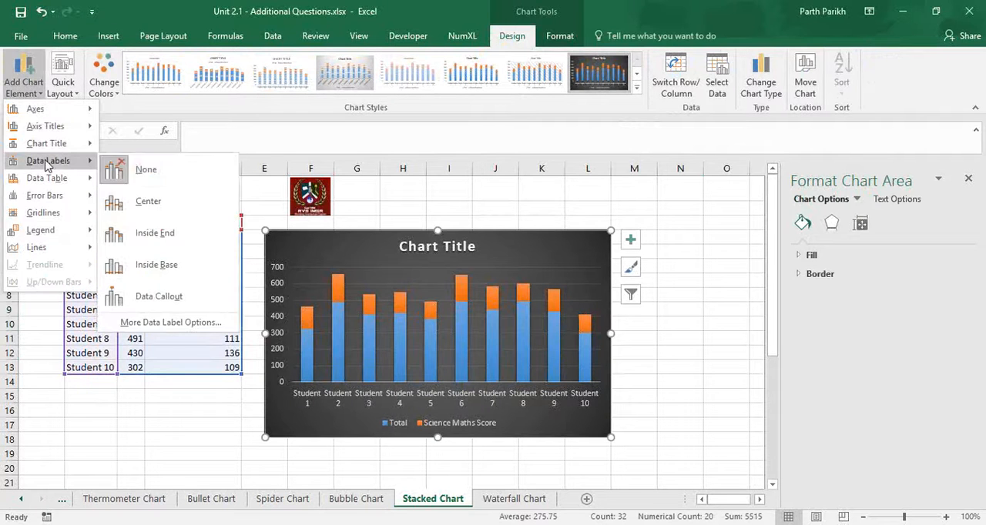
click(128, 214)
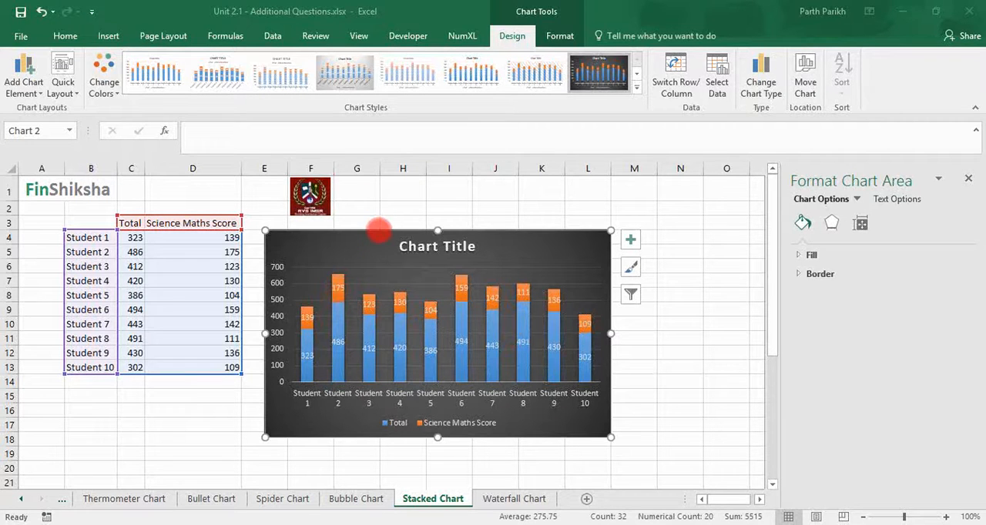
drag(379, 230, 160, 391)
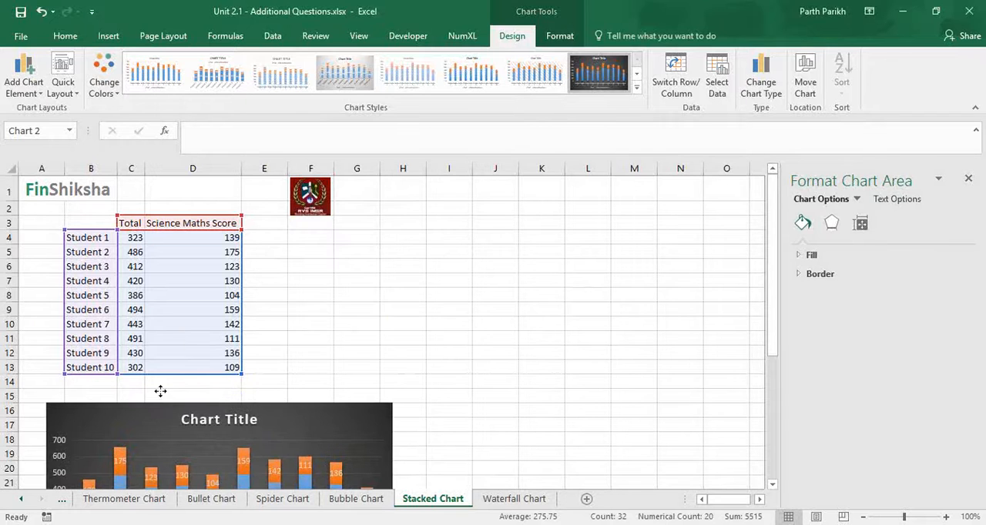
- Insert a 2-D 100% stacked column chart from B3:D13 and move it clear of the table, starting at about column I
drag(88, 223, 212, 373)
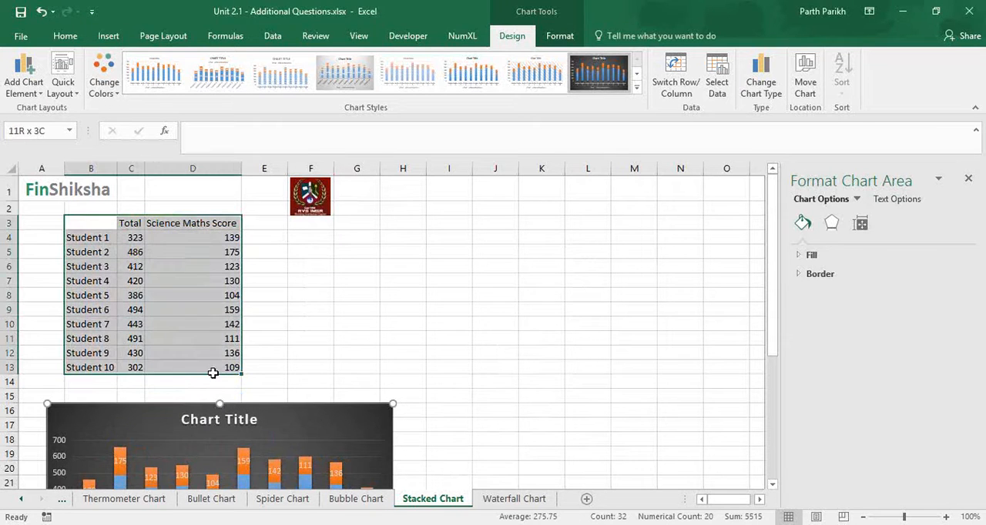
click(106, 40)
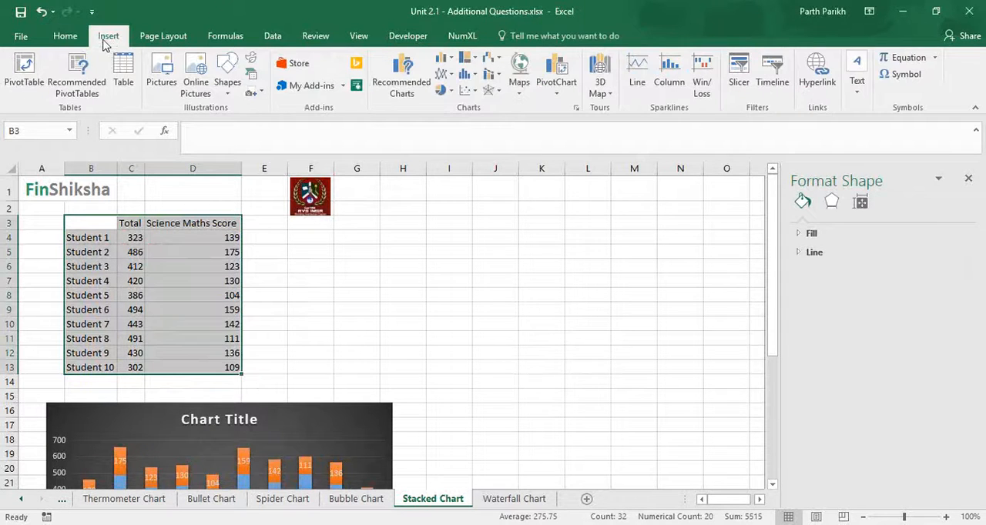
click(452, 61)
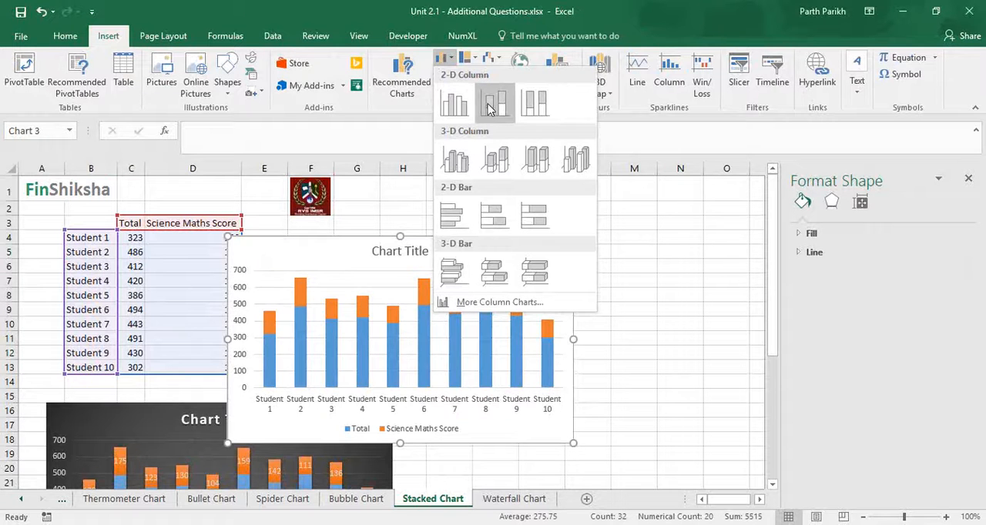
click(534, 102)
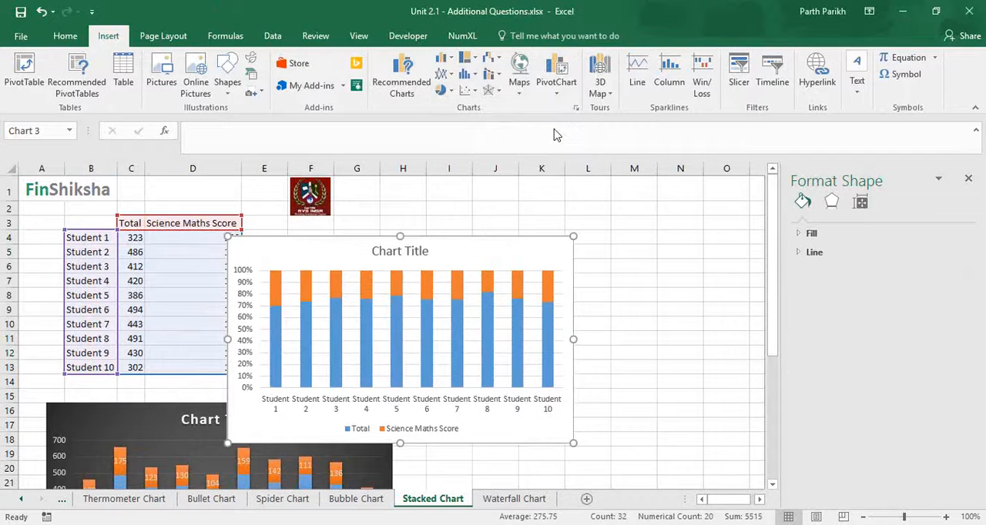
drag(519, 242, 697, 242)
- Apply the dark-background chart style to the 100% stacked column chart
click(599, 72)
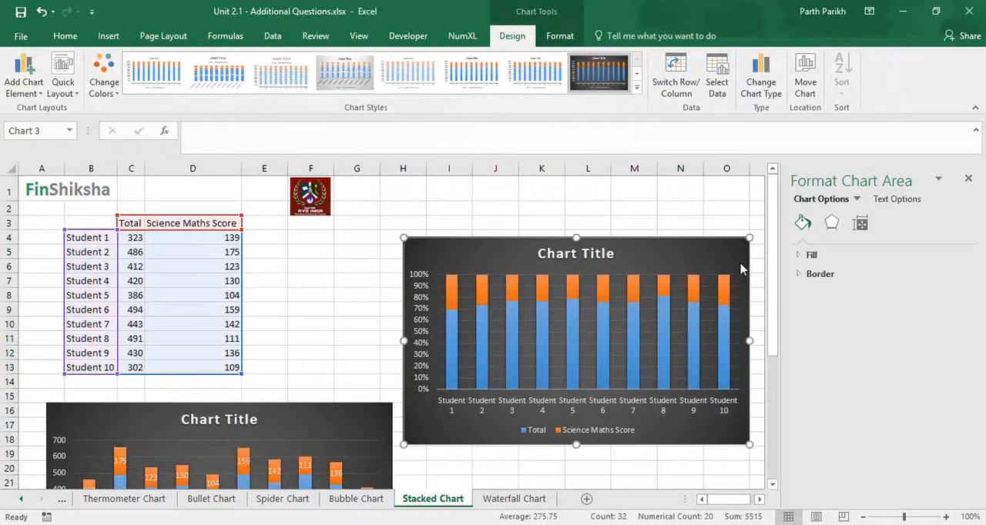
click(924, 253)
click(912, 313)
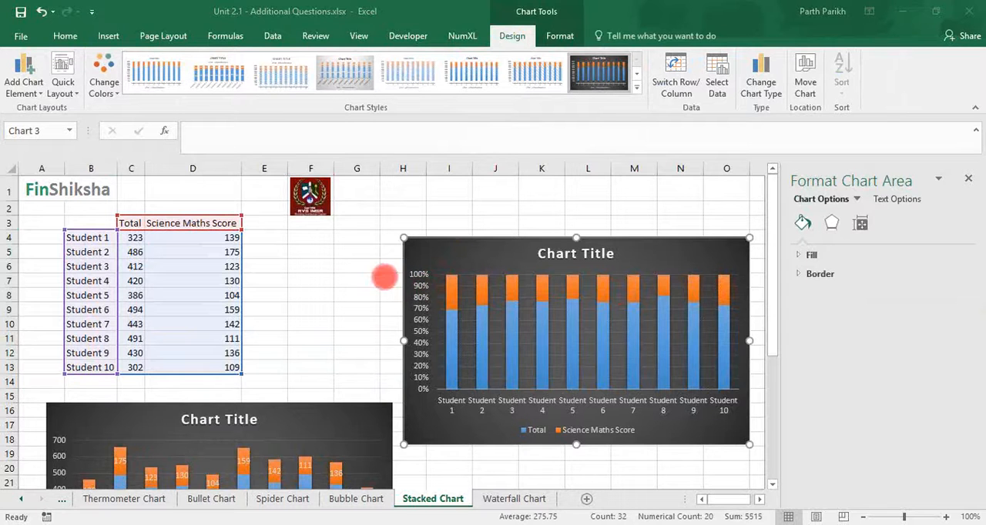
- Add centered data labels to the 100% stacked chart and move it up to row 1, closer to the table
click(27, 84)
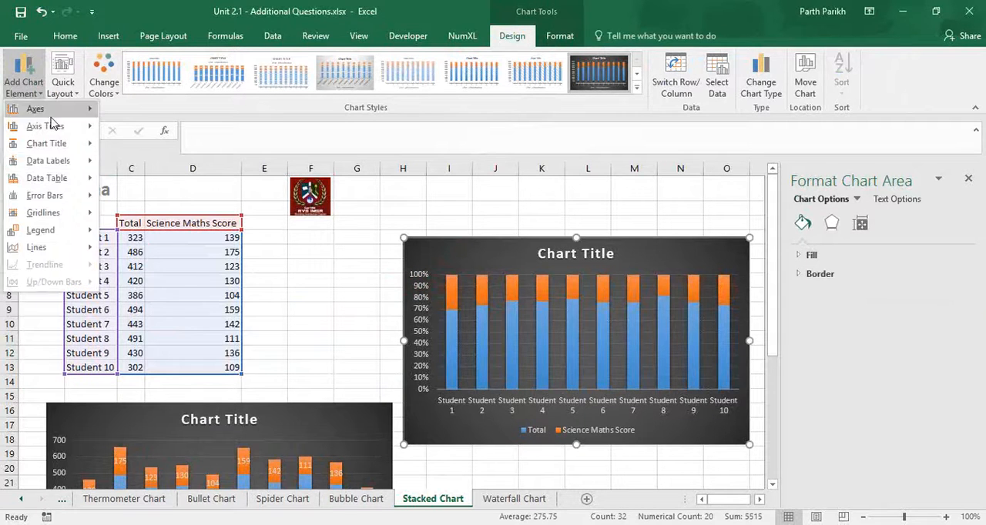
mouse_move(61, 167)
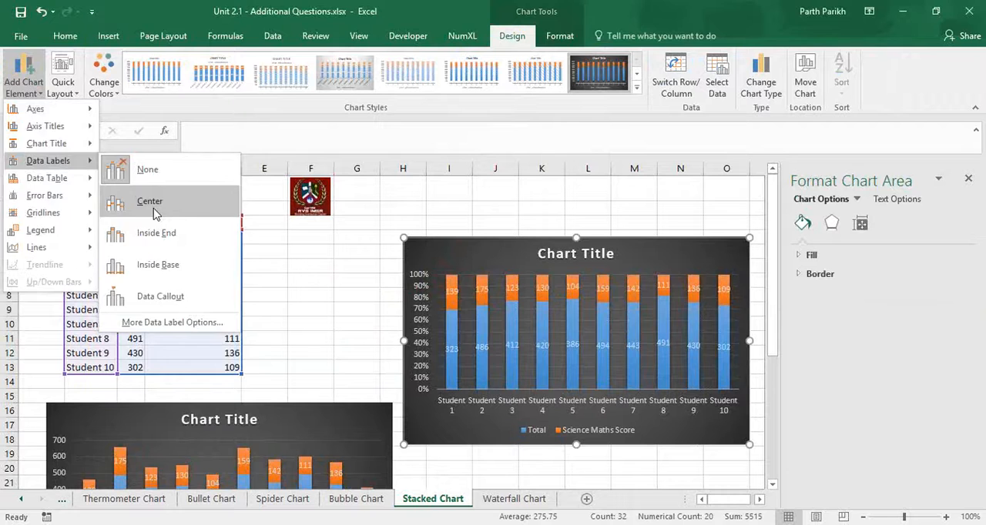
click(153, 209)
drag(462, 246, 403, 194)
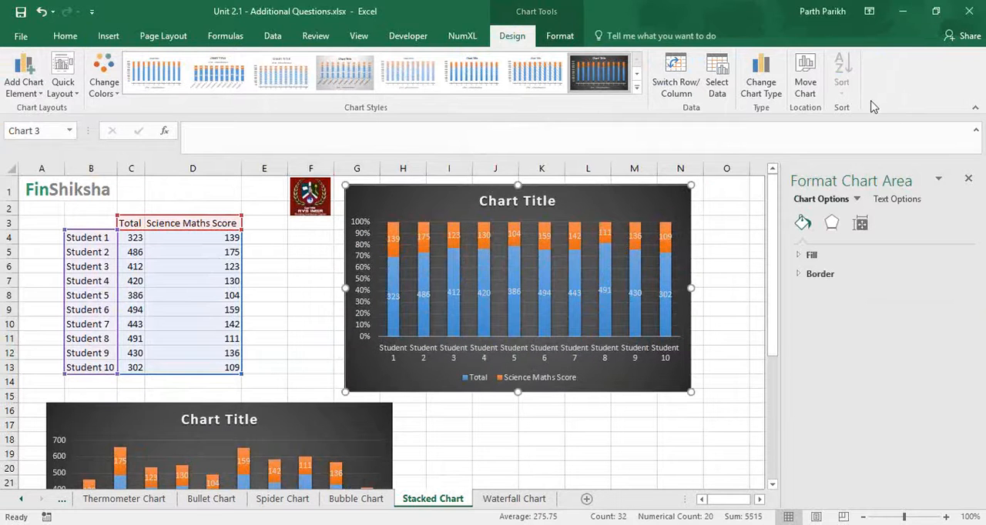
click(392, 242)
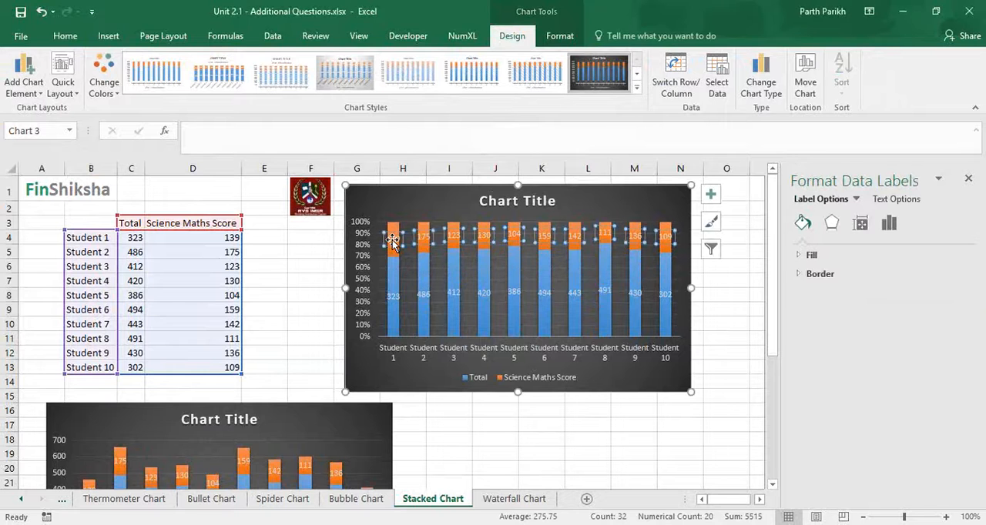
click(392, 241)
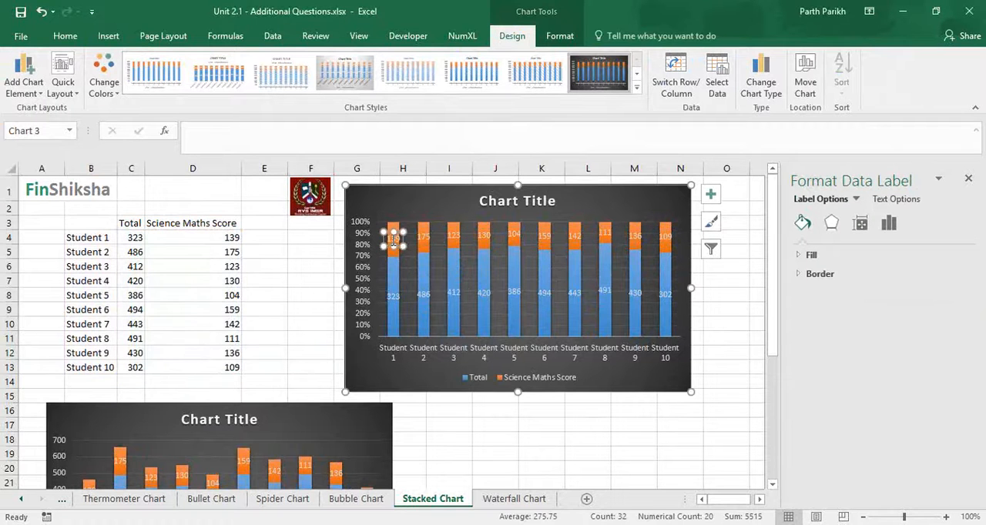
click(728, 308)
click(394, 240)
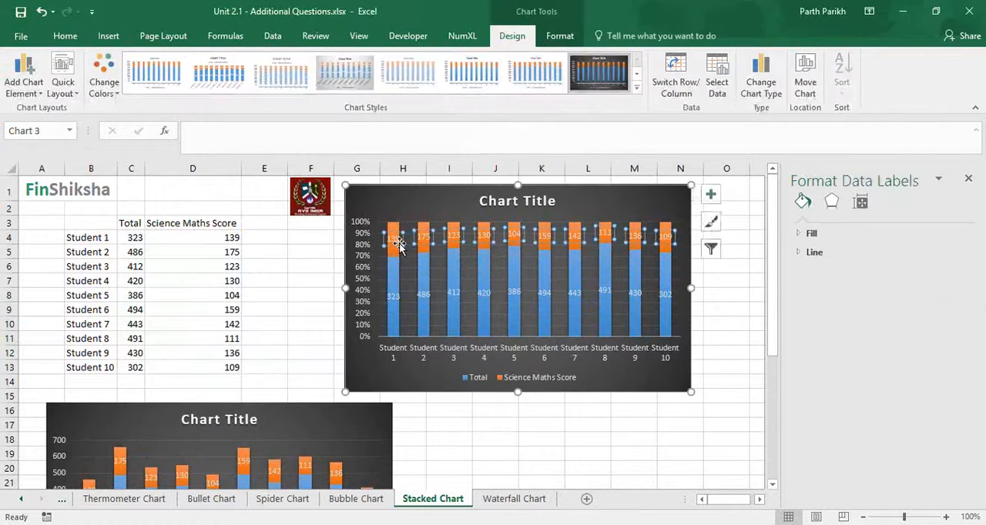
click(726, 308)
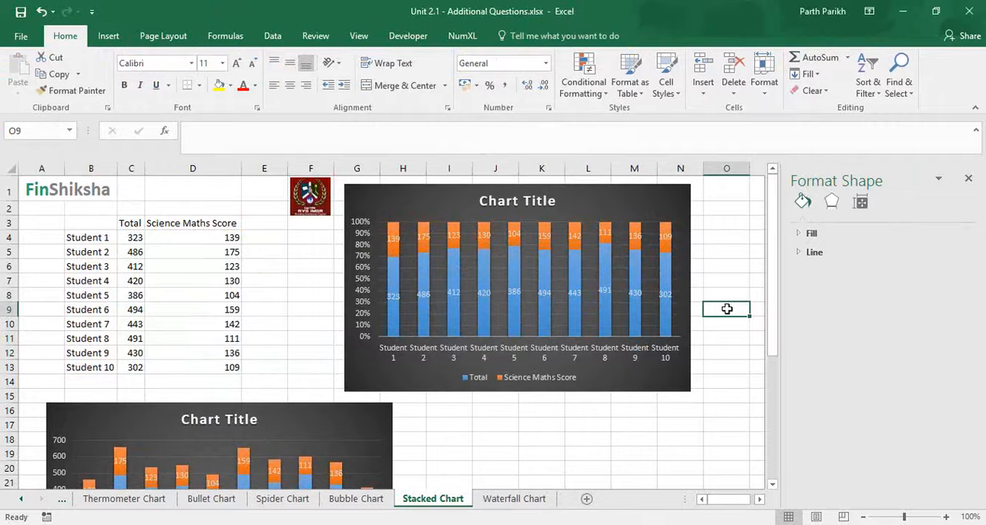
- Reposition the first stacked column chart directly below the score table, starting at about row 15
drag(248, 412, 197, 287)
click(238, 293)
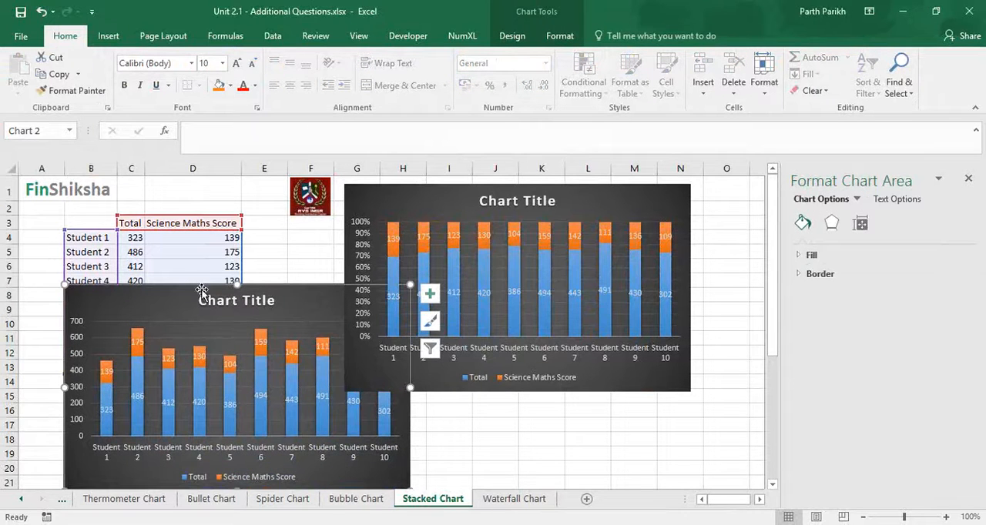
drag(273, 291, 276, 394)
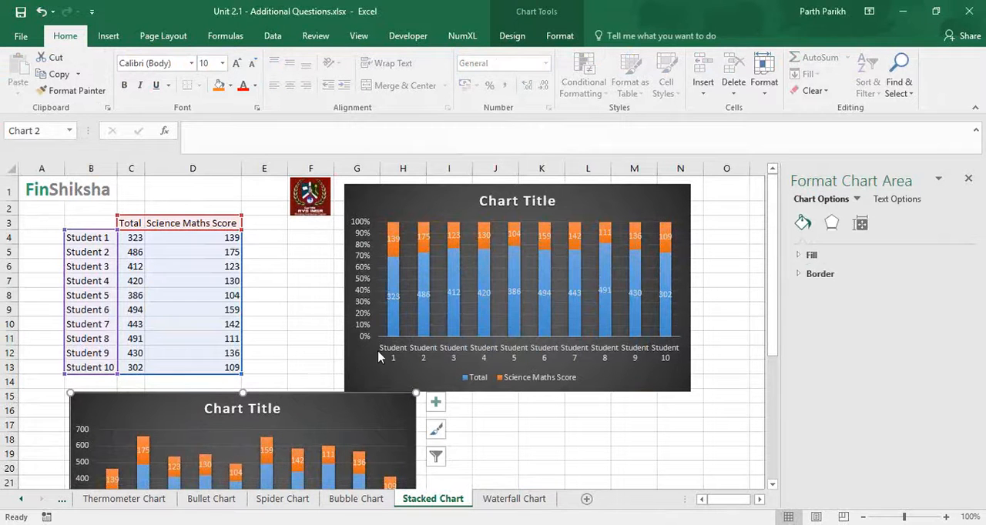
- Make the Science Maths Score labels in the 100% stacked chart use values from cells E4:E13 instead of the series value
click(393, 238)
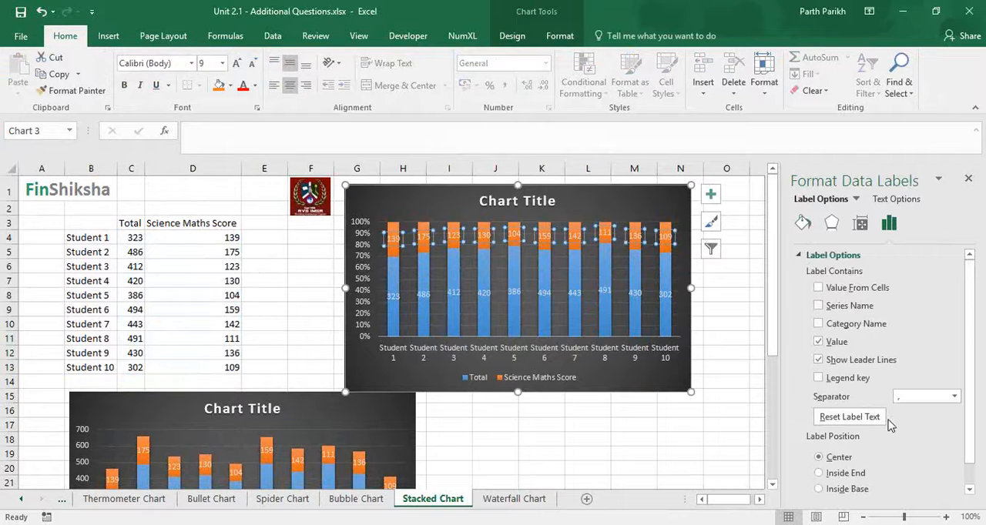
click(393, 239)
click(818, 288)
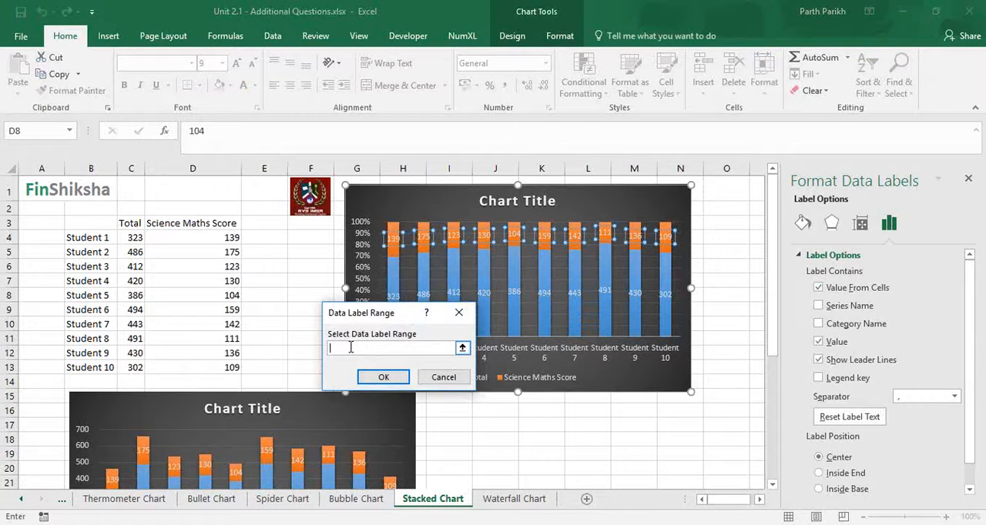
drag(264, 237, 272, 366)
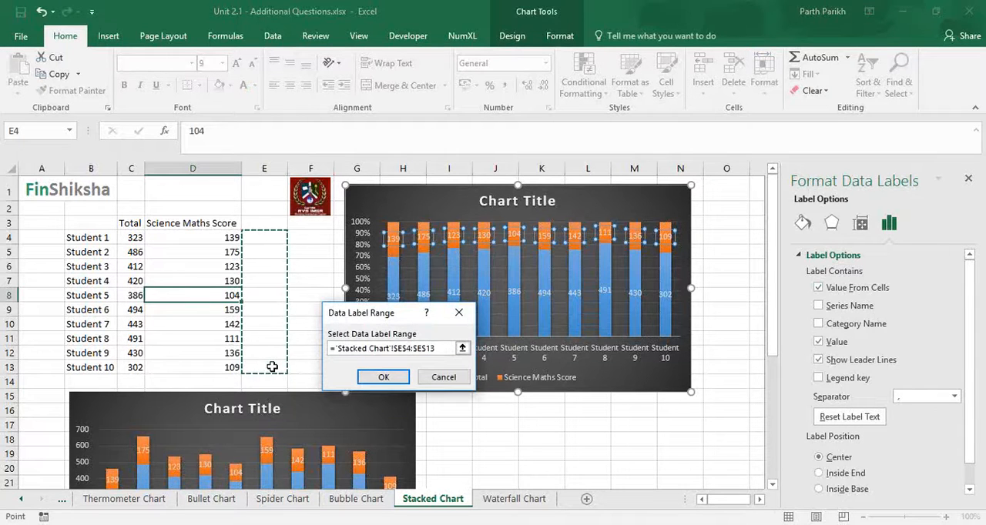
click(371, 380)
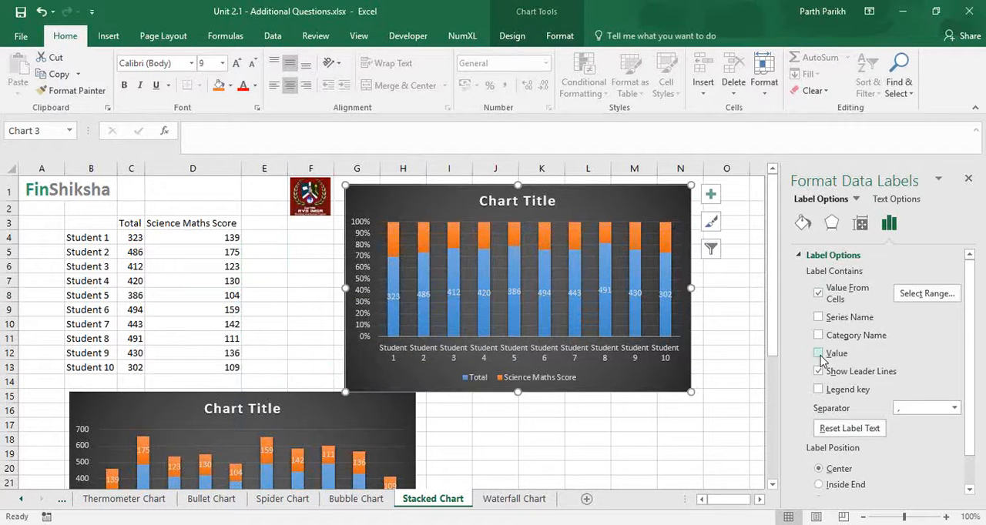
- Enter the formula =D4/C4 in E4 to calculate Student 1's Science Maths score as a share of the total
click(276, 245)
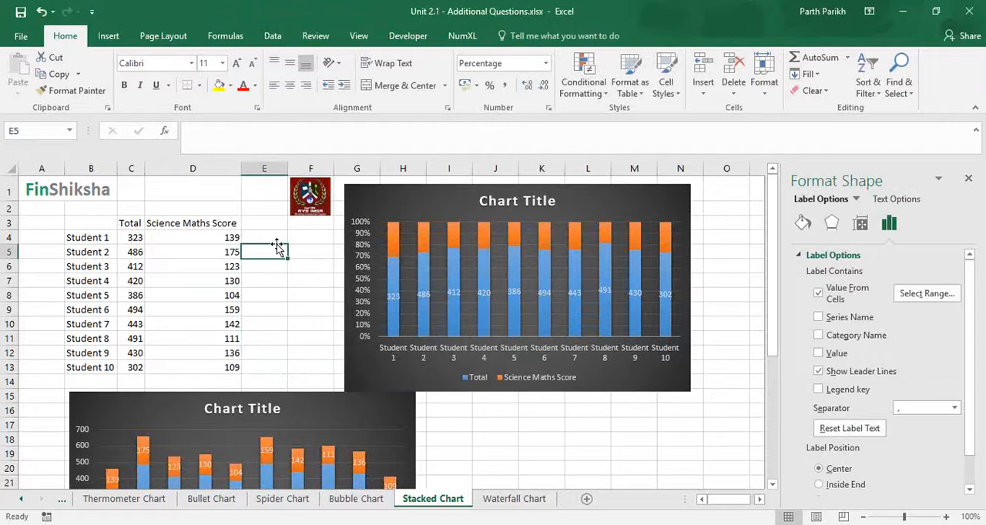
key(Up)
text(=)
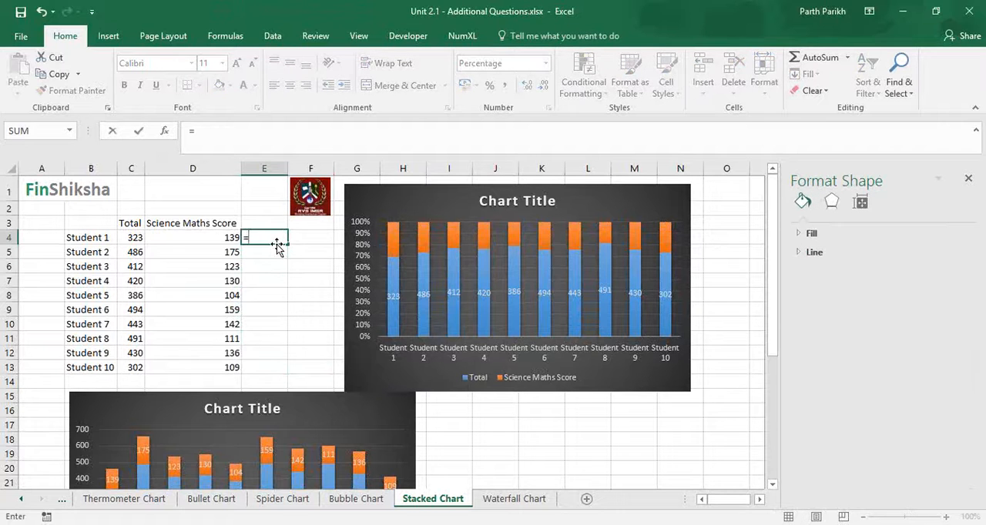
key(Left)
text(/)
key(Left)
key(Left)
key(Return)
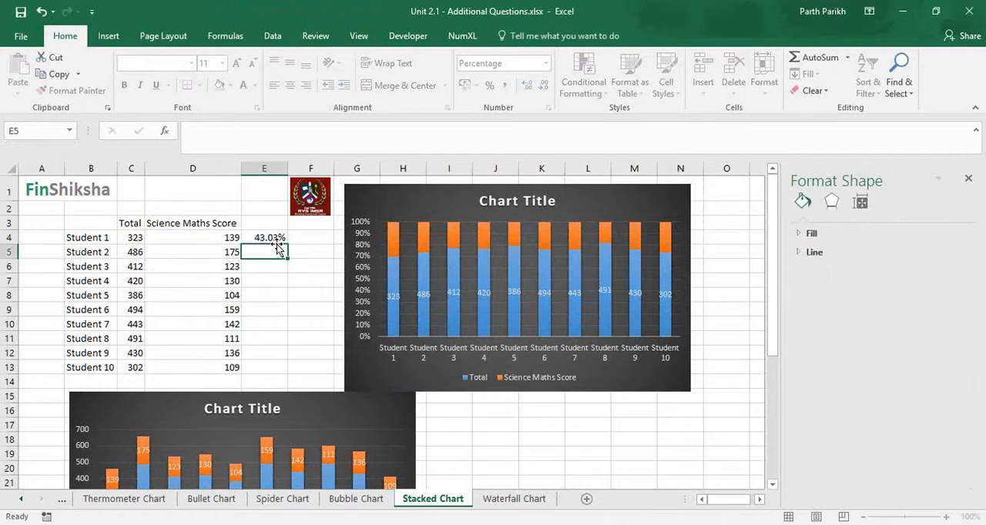
- Fill the percentage formula in E4 down to E13 and widen the 100% stacked chart out to about column Q
click(275, 238)
double_click(288, 244)
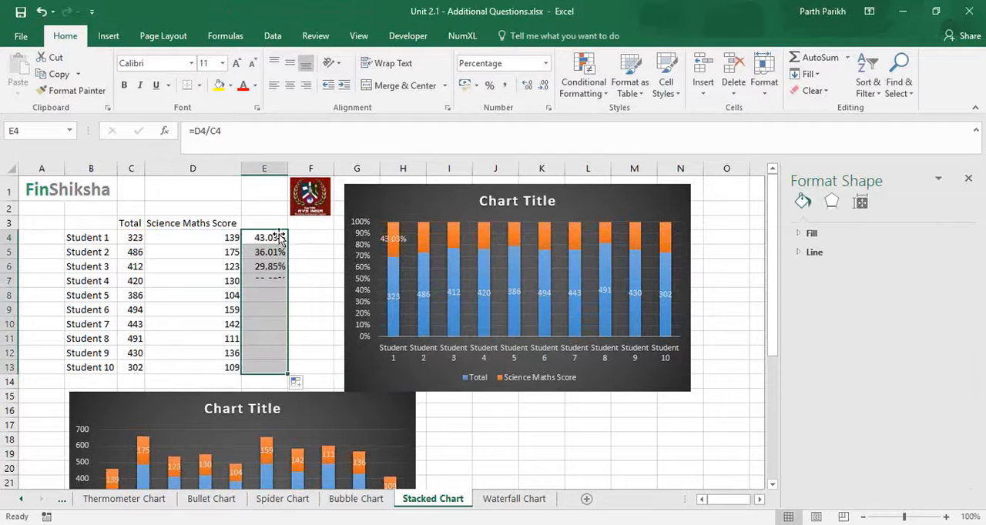
click(680, 393)
drag(691, 393, 781, 398)
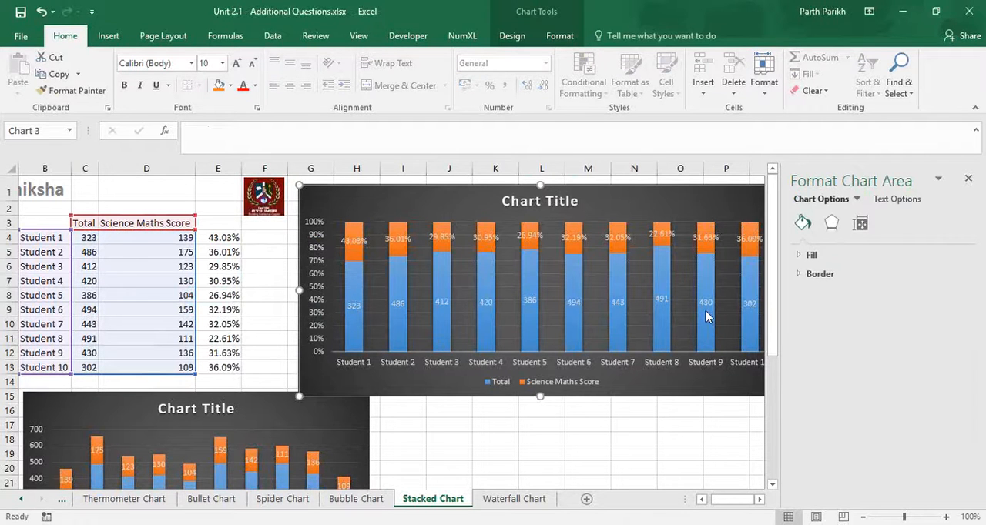
click(969, 179)
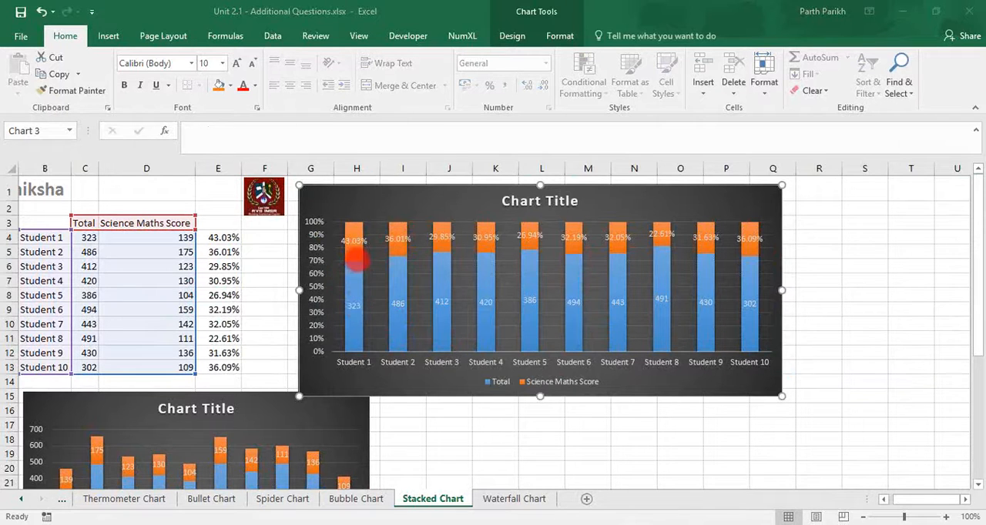
- Add the series value to the Science Maths Score labels of the 100% stacked chart alongside the cell percentages
click(351, 243)
click(351, 243)
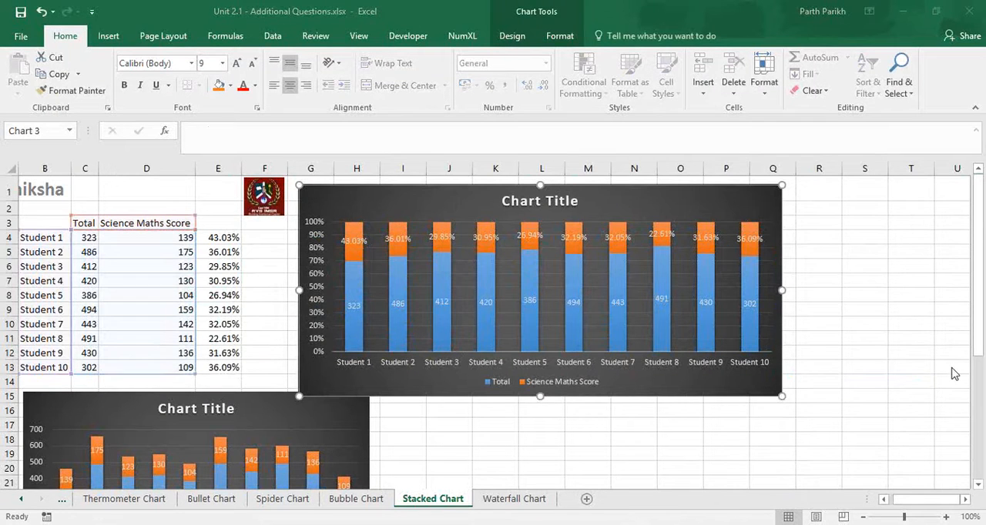
double_click(356, 245)
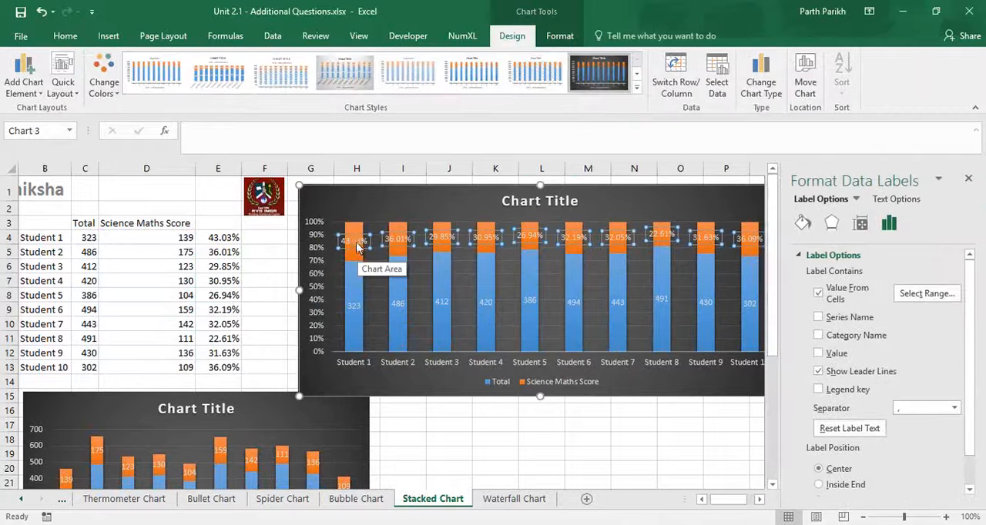
click(819, 353)
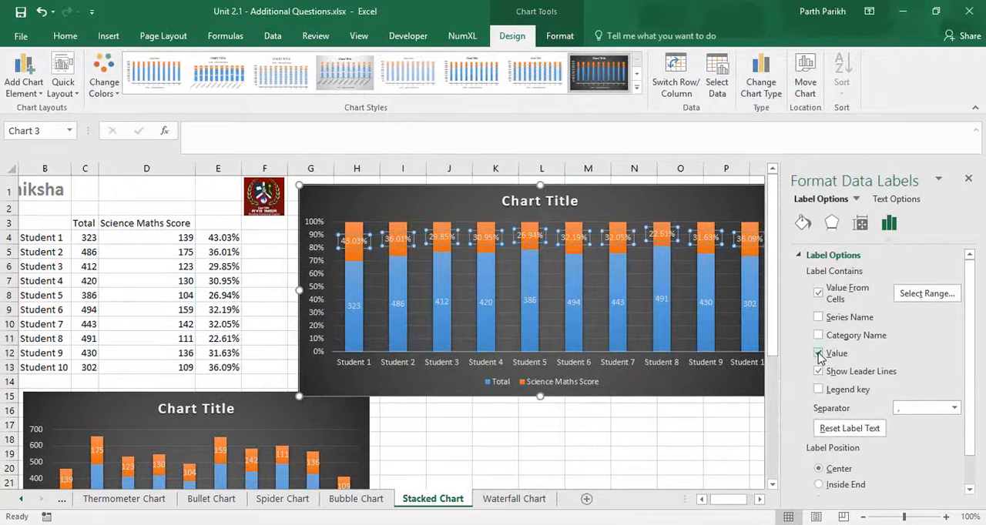
- Move the 100% stacked chart left over the score table and widen it out to about column P
click(377, 276)
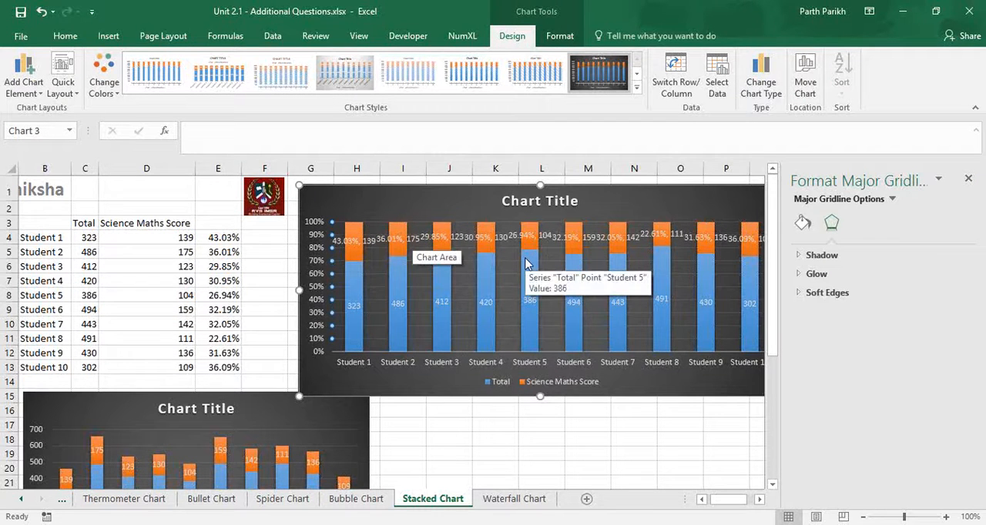
drag(591, 236, 349, 274)
drag(540, 435, 730, 436)
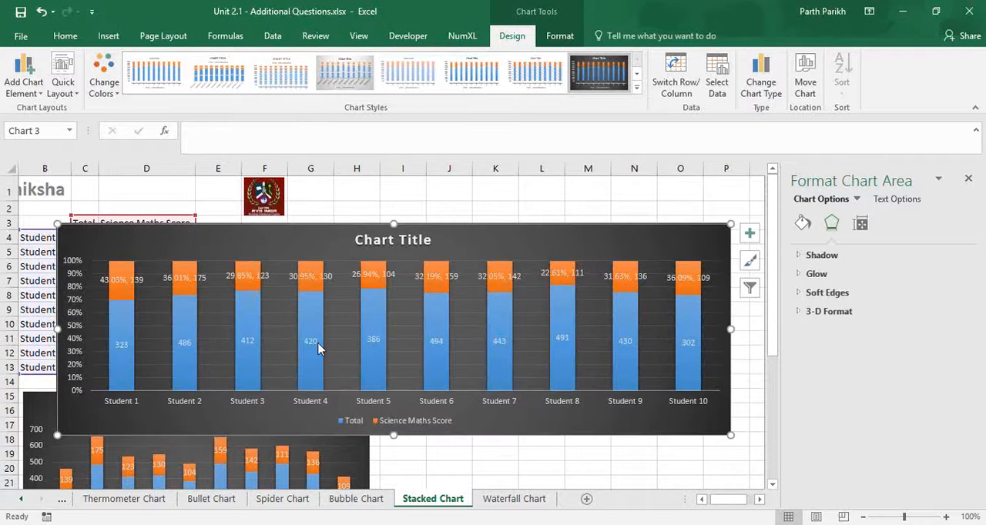
mouse_move(320, 349)
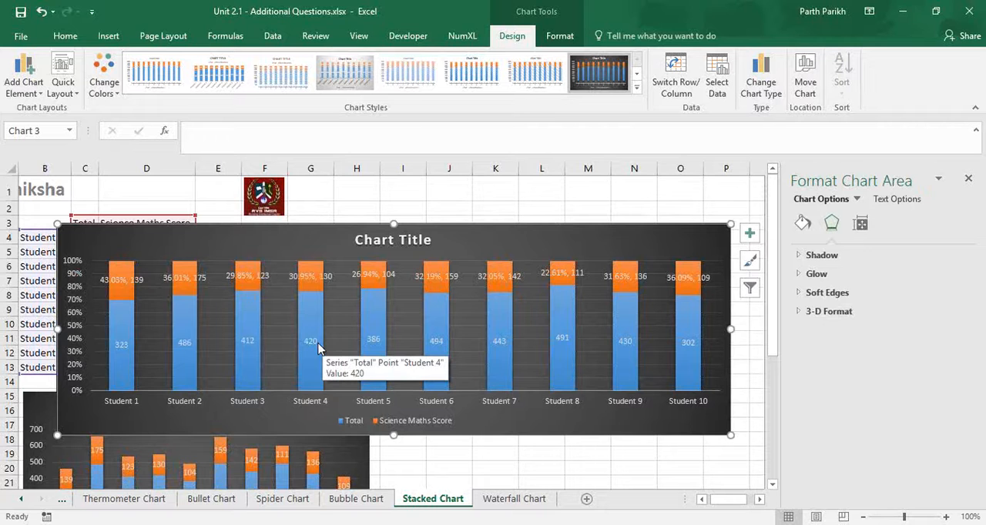
- Go to the Waterfall Chart sheet and close the shape formatting pane
click(536, 502)
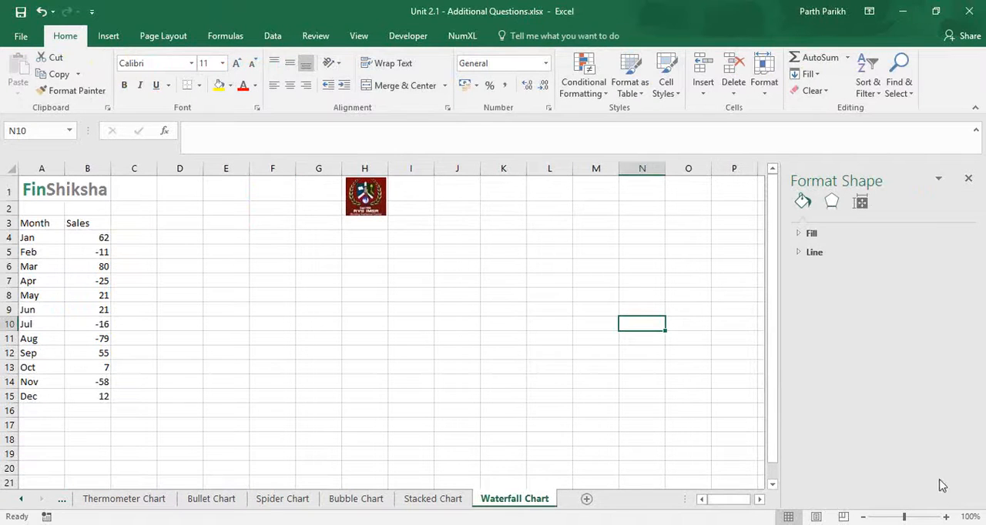
click(968, 178)
click(968, 179)
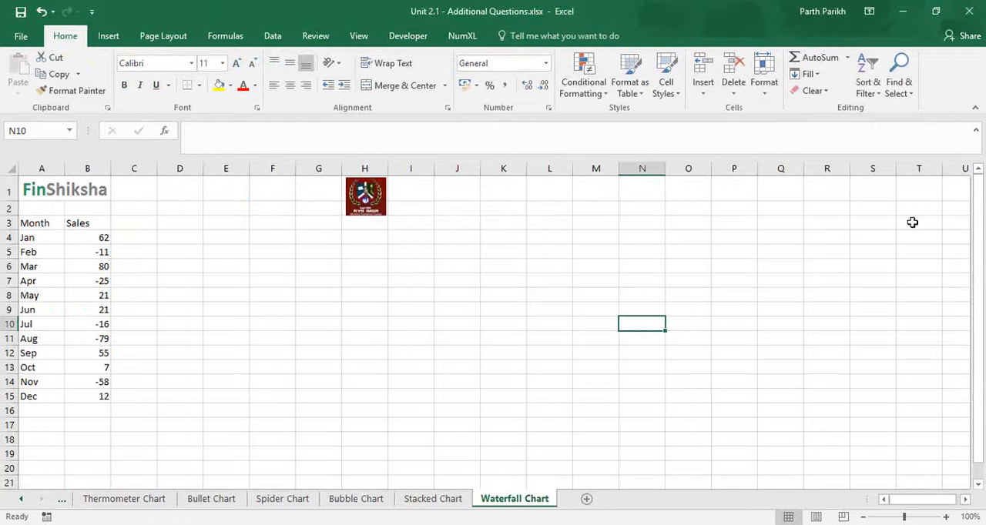
- Change the sales header in B3 to Sales (MoM) and fit column B's width to its contents
click(94, 221)
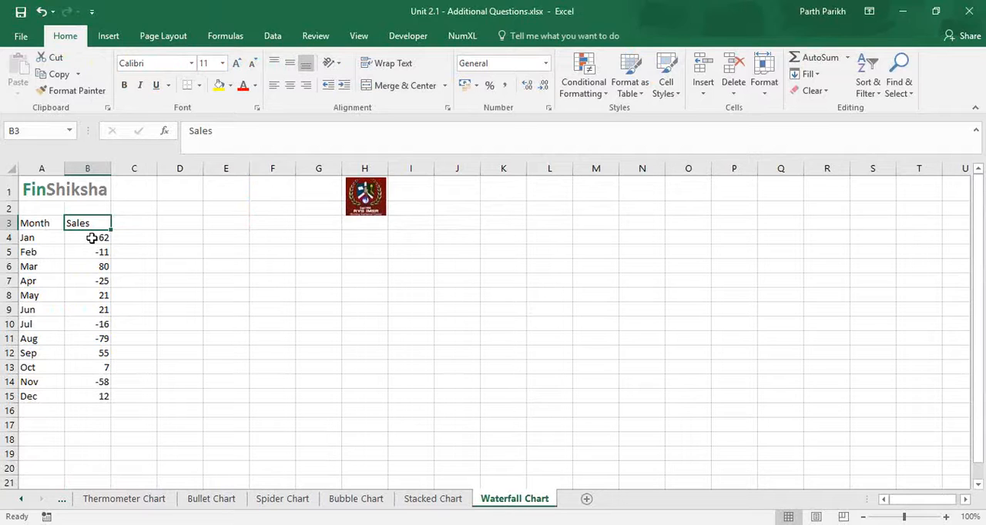
key(Down)
key(Down)
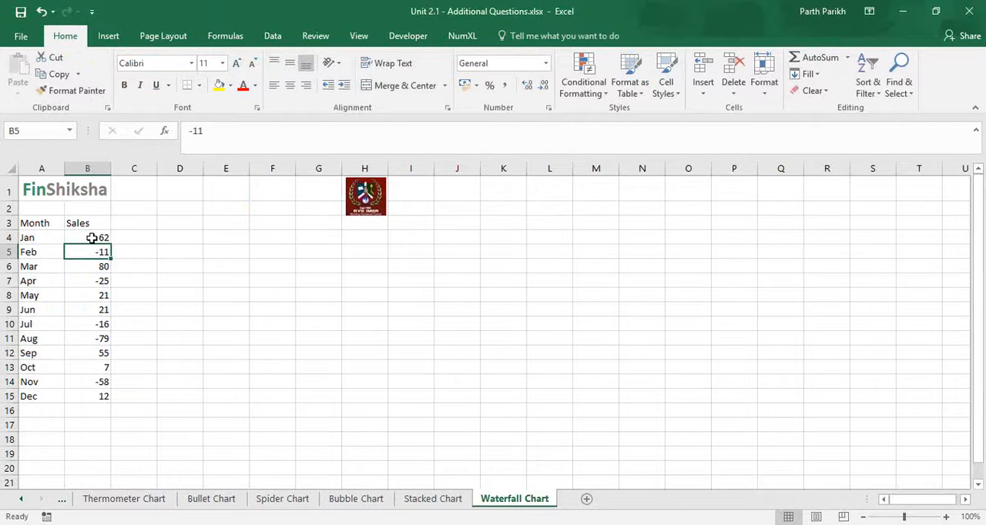
click(91, 238)
key(Up)
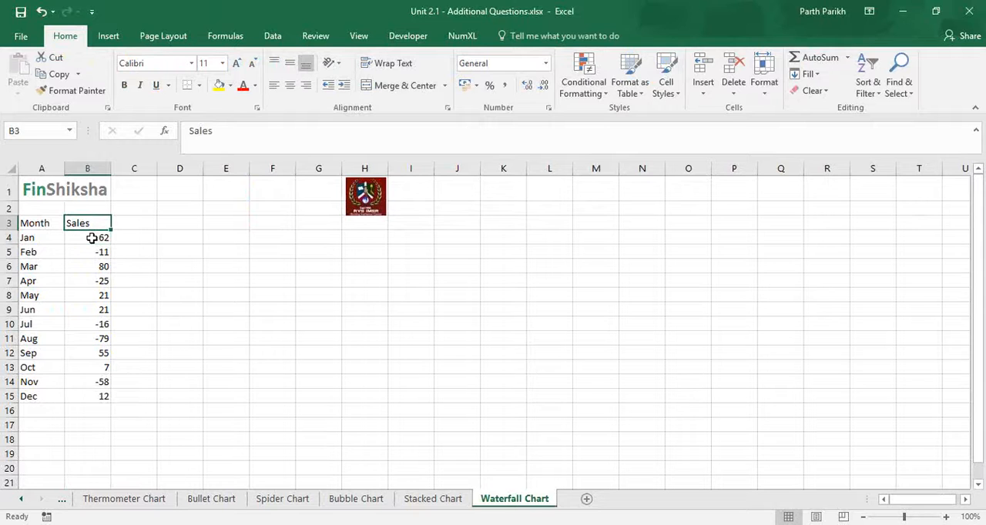
key(F2)
text(()
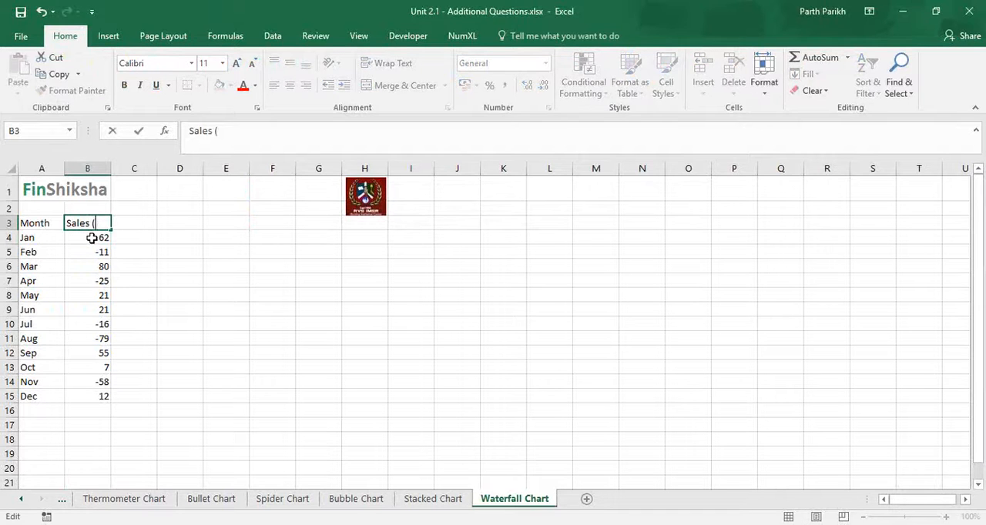
text(MoM))
key(Return)
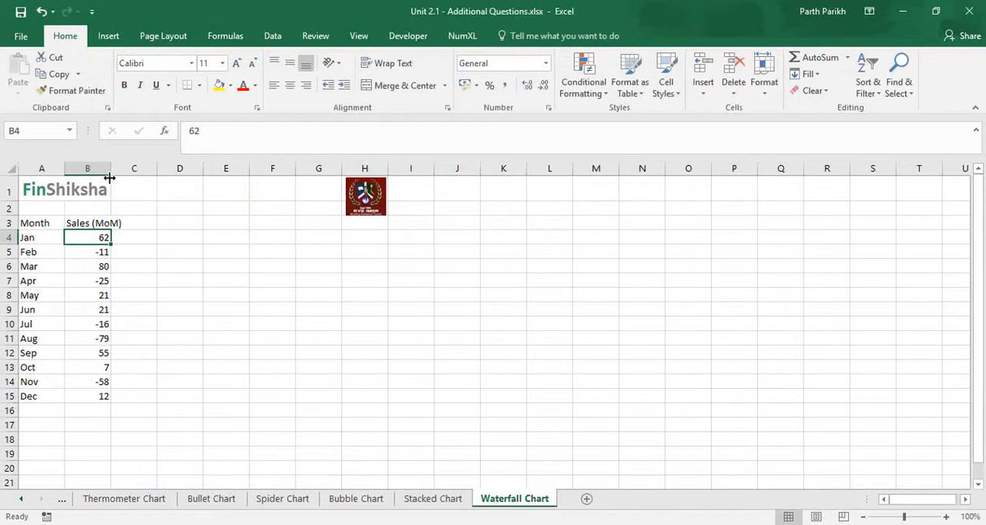
double_click(111, 171)
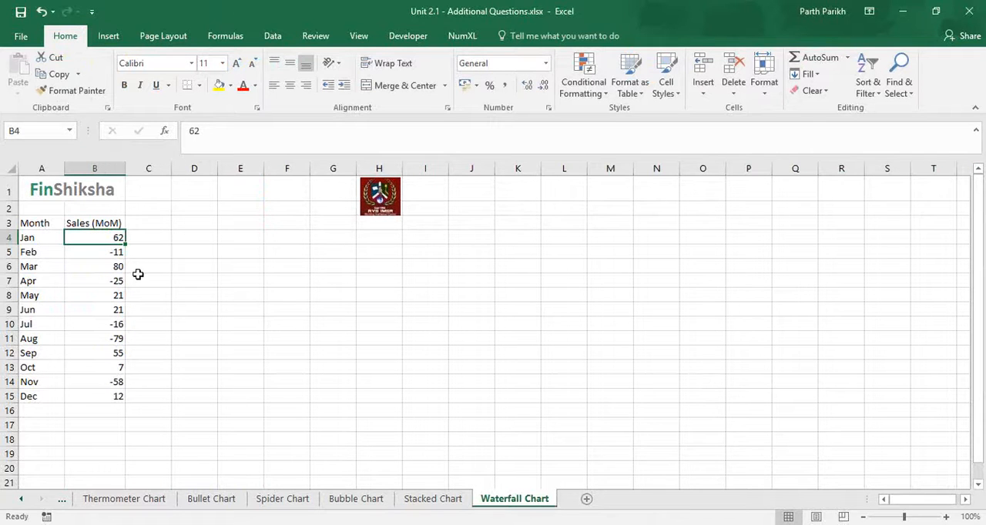
- Try 51 as February's cumulative sales in C5, and clear the cell
click(166, 251)
text(51)
key(Return)
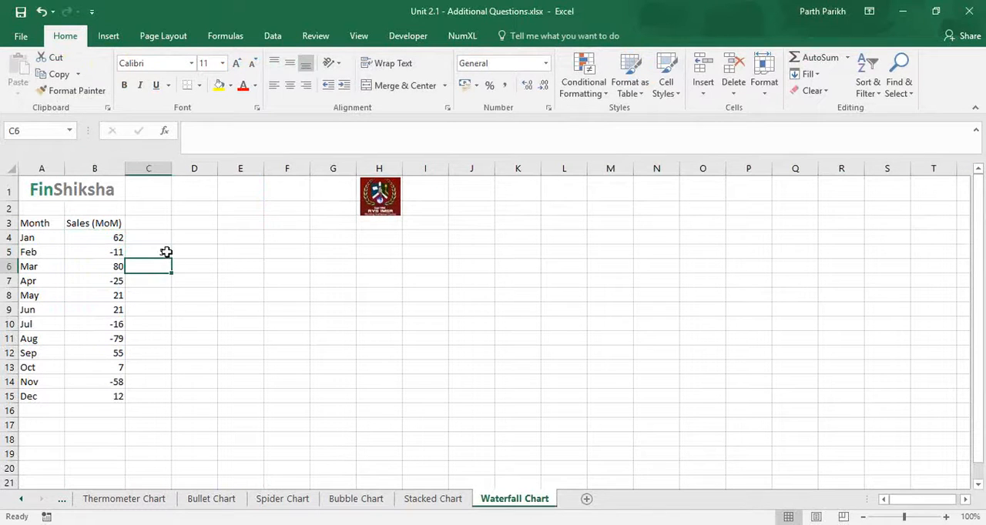
key(Left)
key(Up)
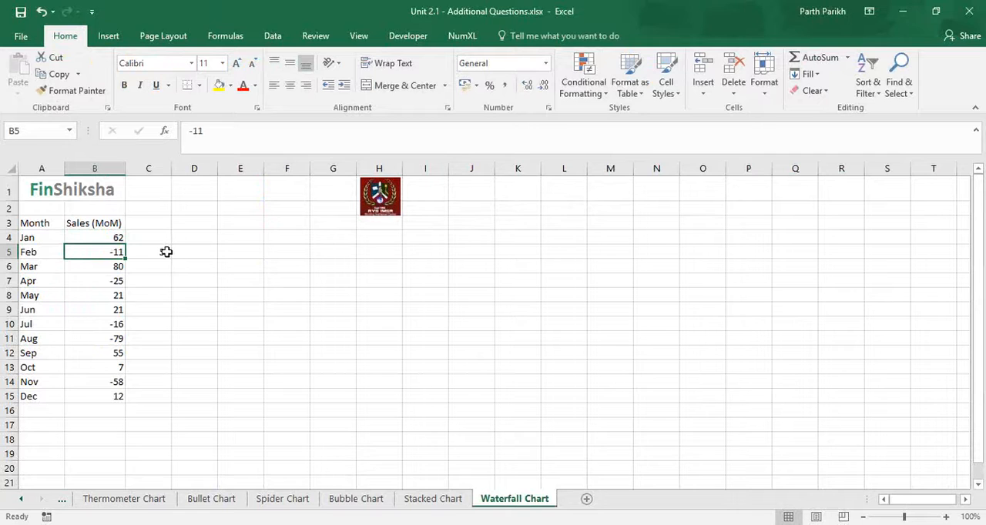
click(166, 252)
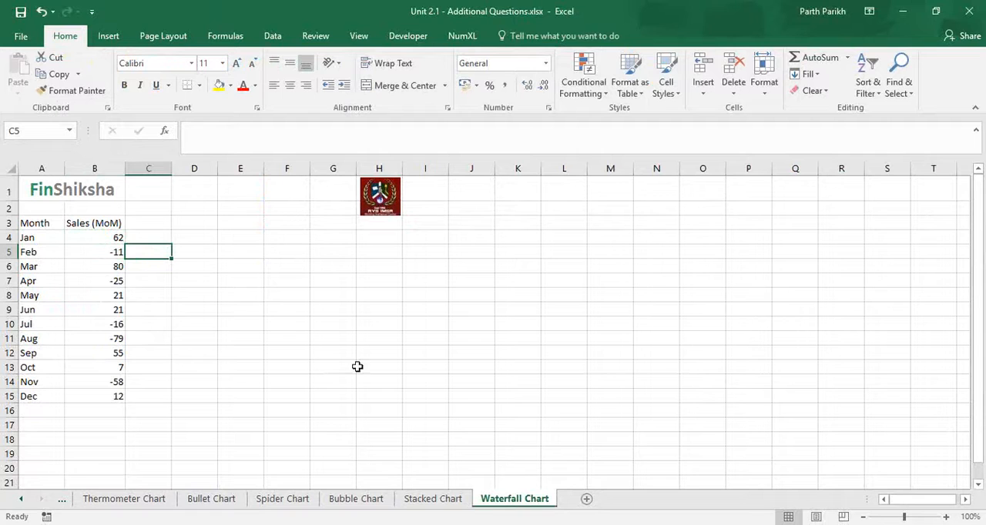
key(alt+Tab)
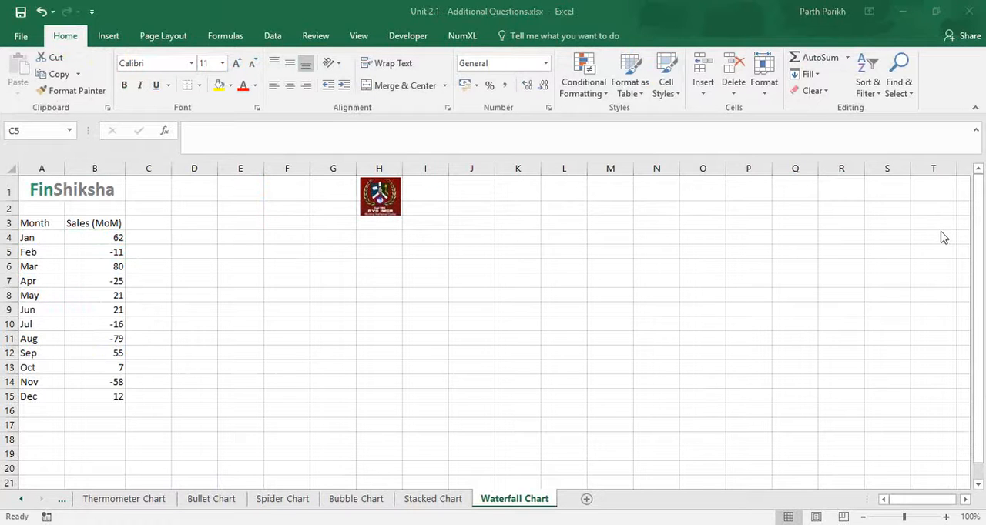
- Insert a waterfall chart from the Month and Sales (MoM) data in A3:B15
click(58, 223)
drag(59, 222, 118, 396)
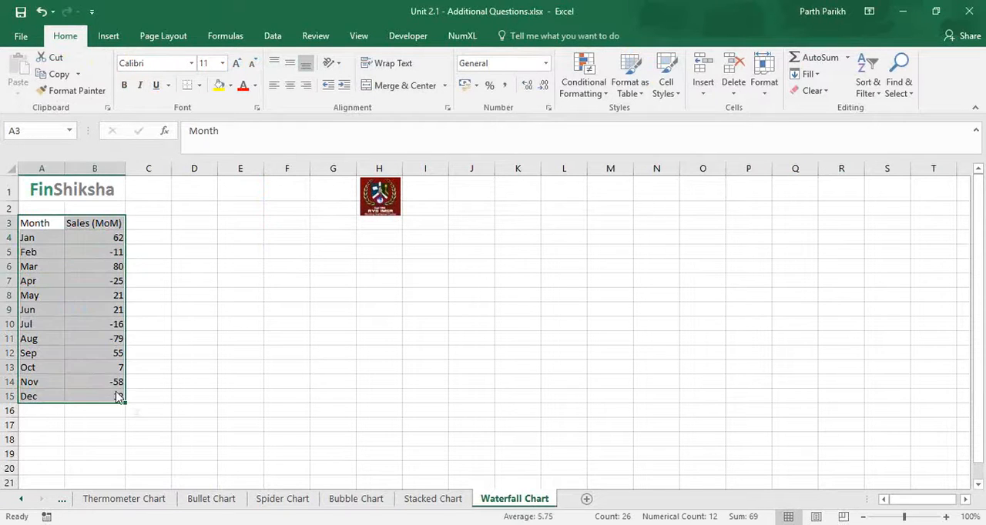
click(115, 39)
click(445, 57)
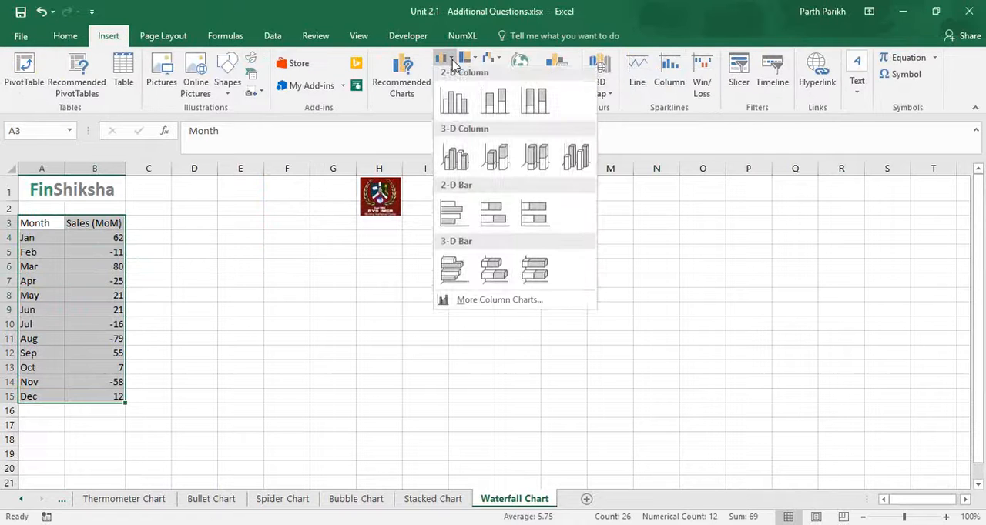
click(690, 199)
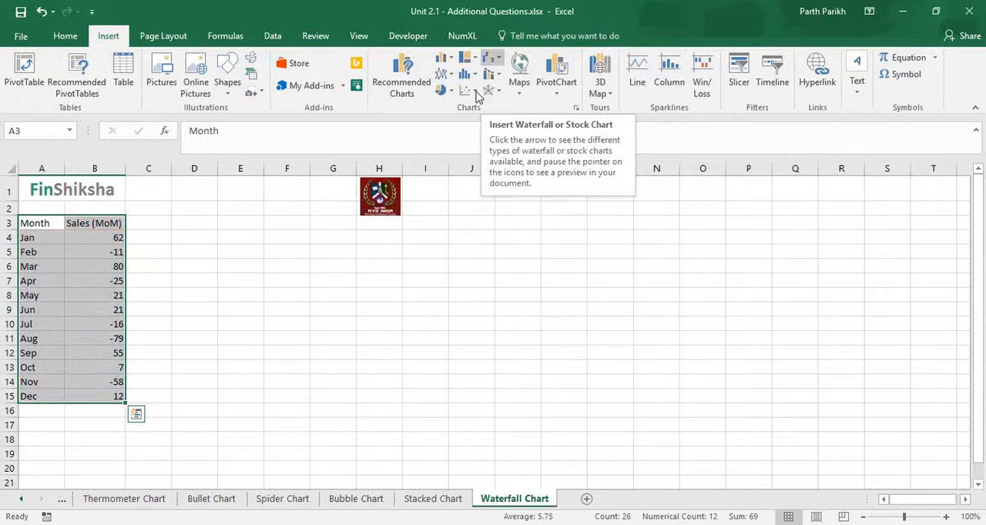
click(493, 58)
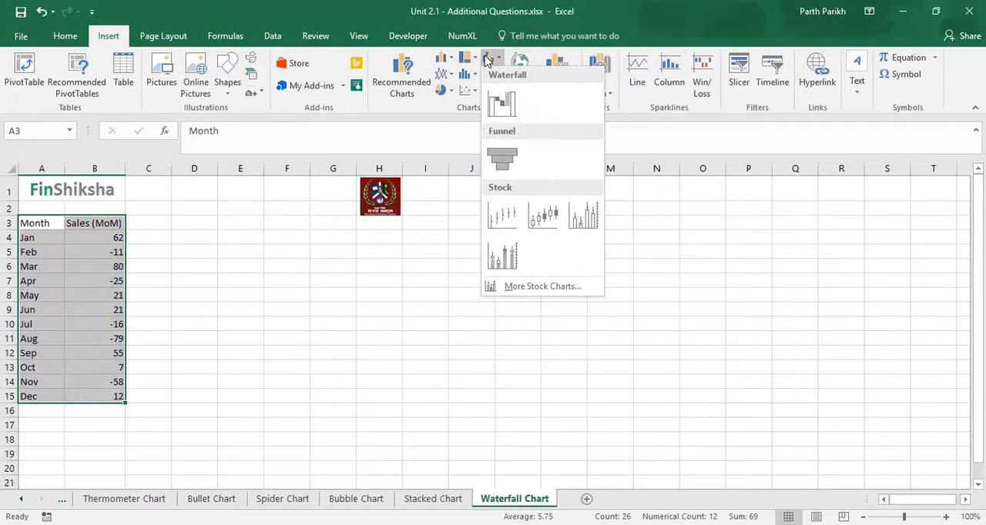
click(501, 108)
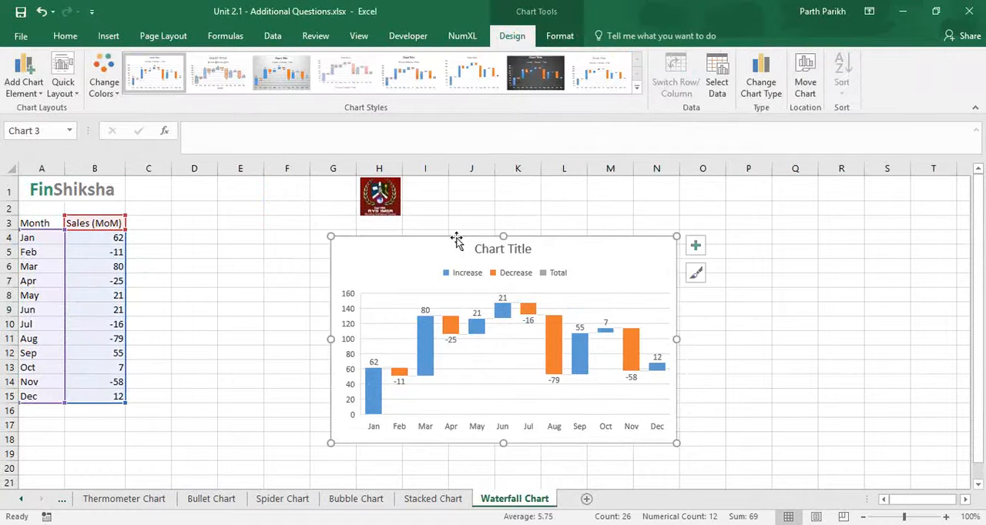
- Move the waterfall chart closer to the table, starting at about column E, and apply the dark chart style
drag(456, 237, 348, 231)
click(539, 82)
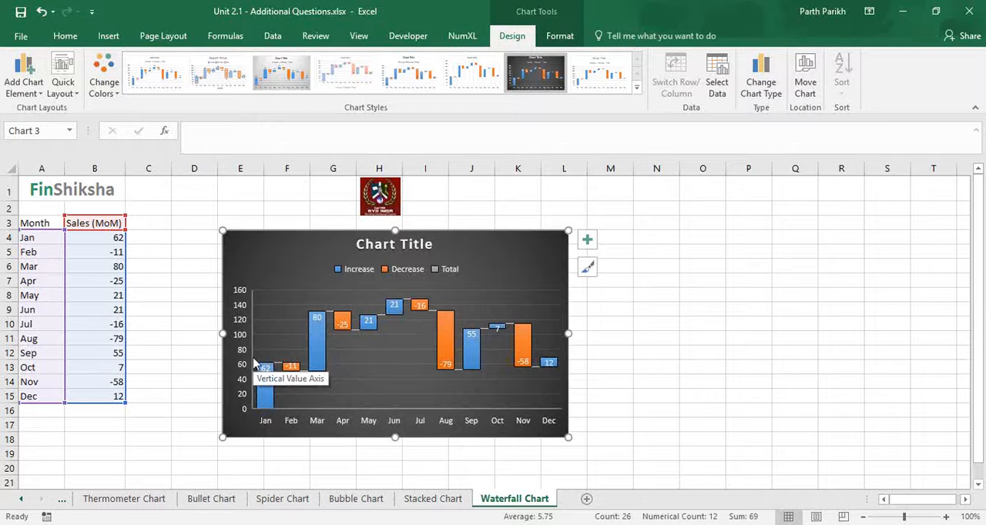
- Enter 62 in C4 as the January starting value of the running total
click(148, 237)
text(62)
key(Return)
- Enter the running-total formula =C4+B5 in C5 and fill it down to C15
text(=)
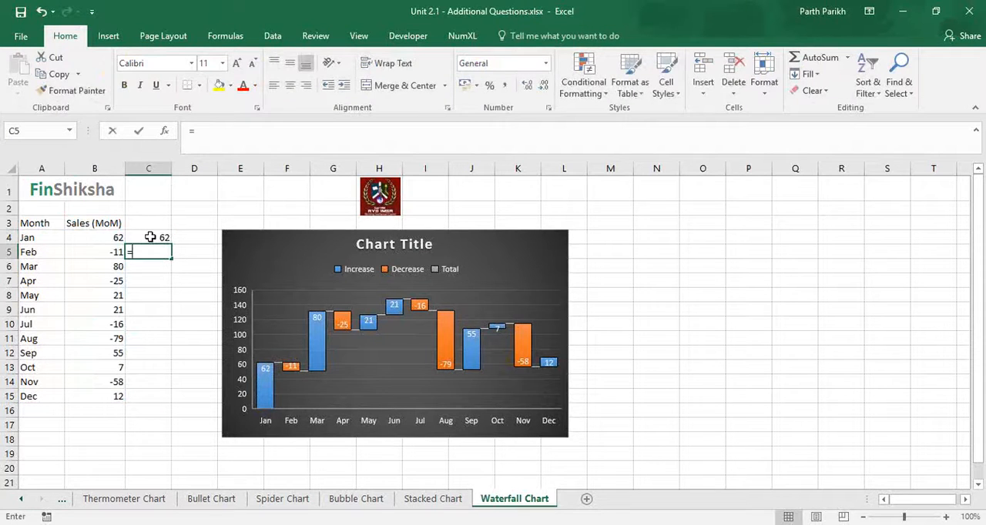
click(150, 238)
text(+)
key(Left)
key(Return)
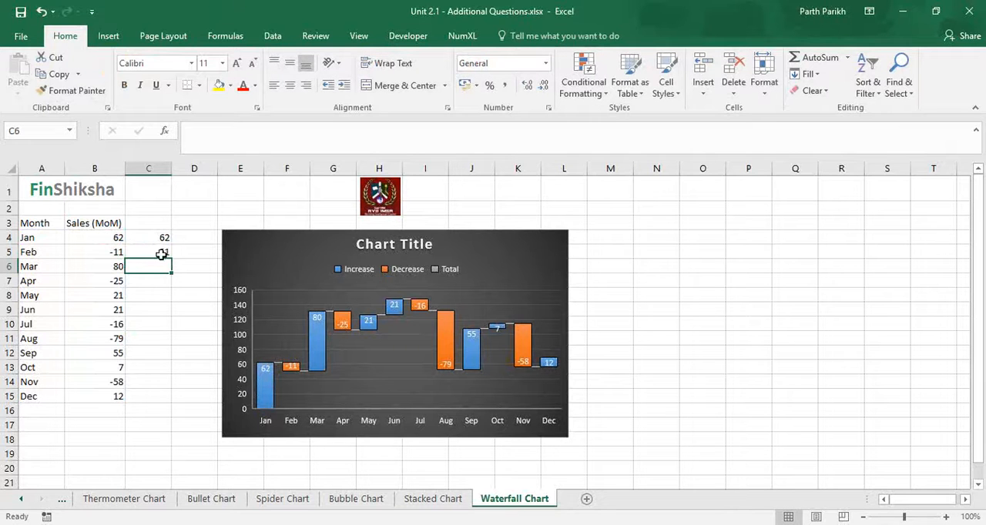
click(161, 251)
double_click(172, 261)
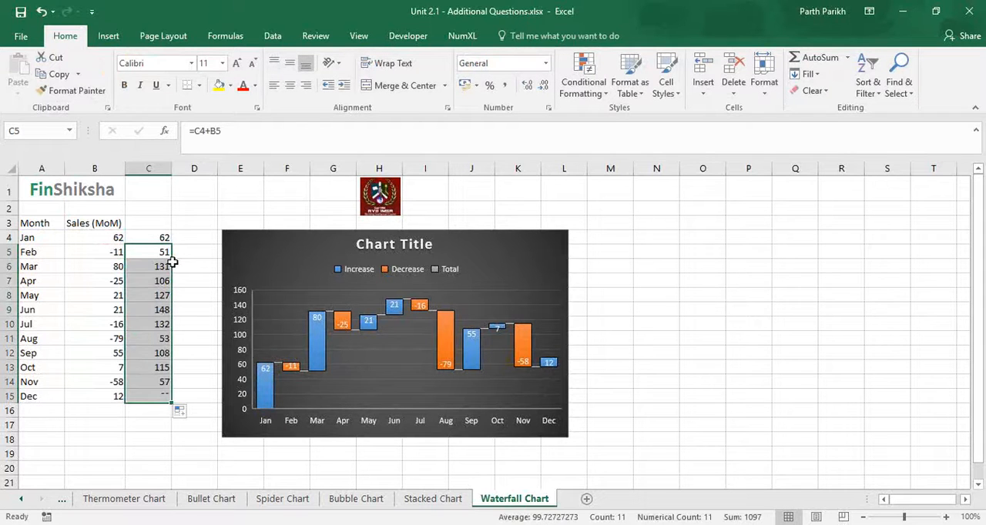
- Try totalling the cumulative sales in C16 with =SUM(C4:C15), and clear the cell
click(165, 409)
text(=sum)
key(Tab)
key(Up)
key(ctrl+shift+Up)
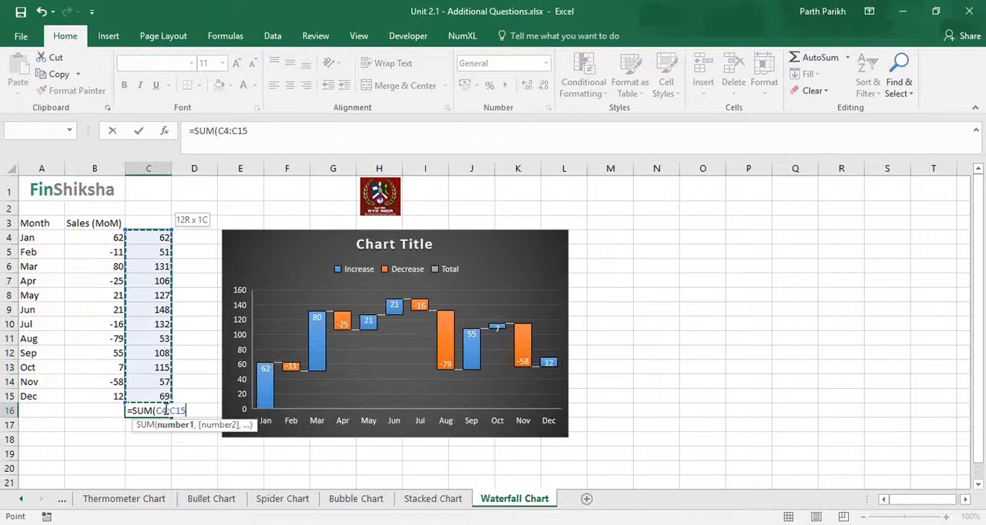
key(Return)
click(166, 412)
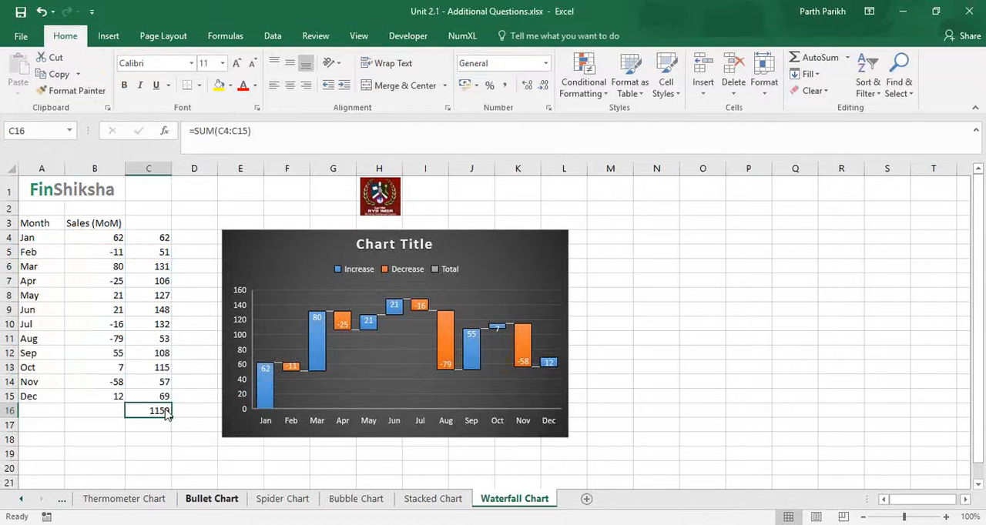
key(Delete)
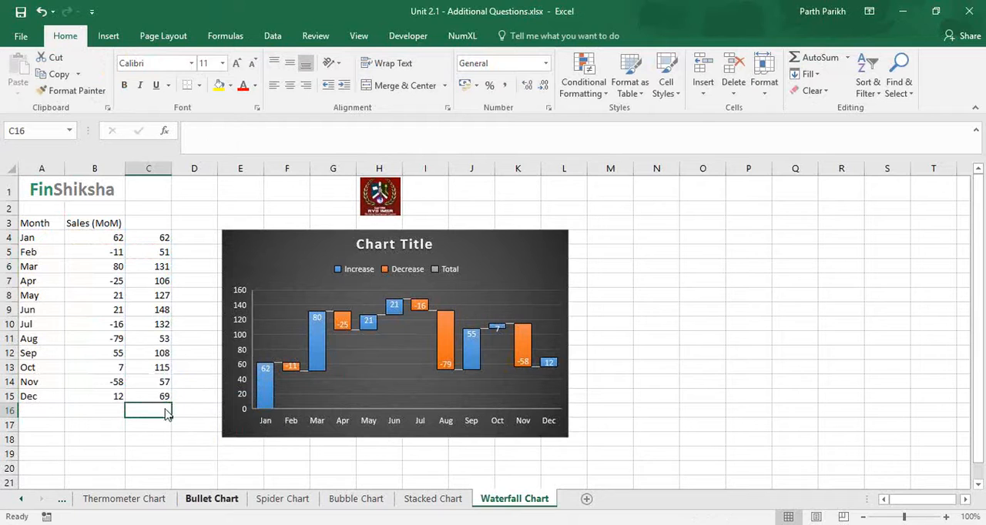